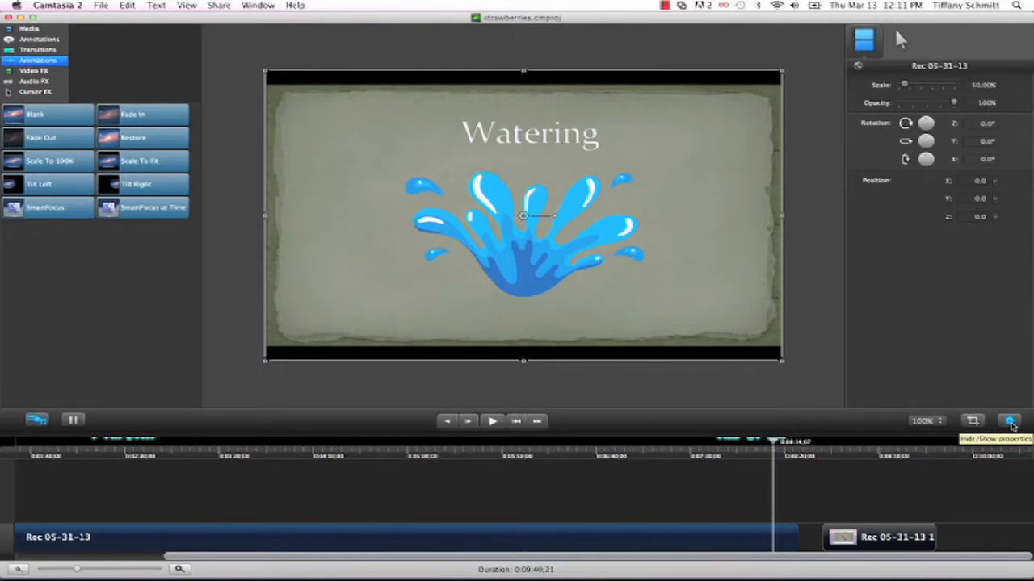
{"action": "left_click", "coordinate": [1010, 421]}
{"action": "left_click", "coordinate": [1010, 420]}
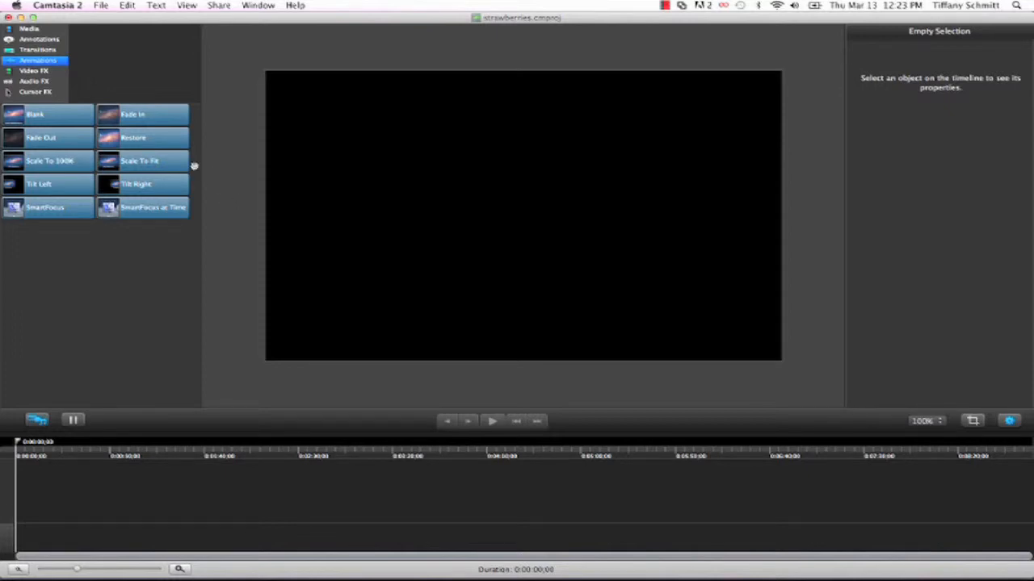
- Import sun_man.png into the project's media from the strawberry ppt materials folder inside Website Materials on the external drive
{"action": "left_click", "coordinate": [25, 29]}
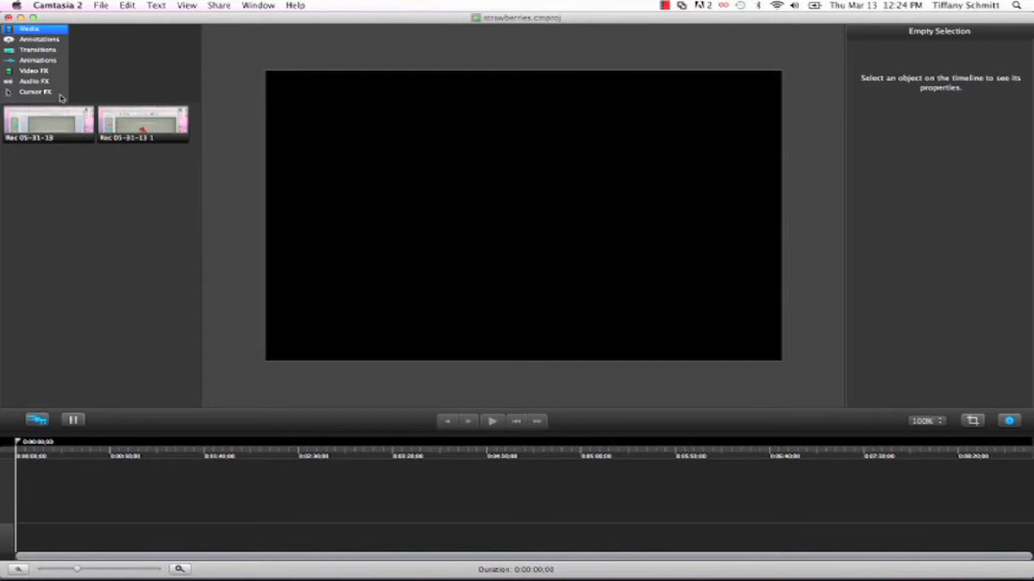
{"action": "left_click", "coordinate": [102, 6]}
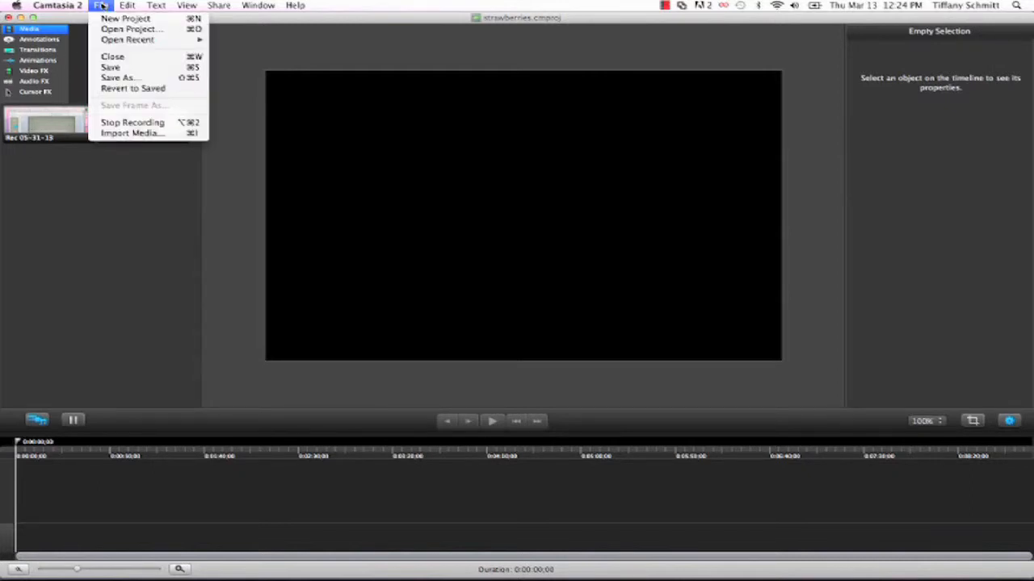
{"action": "left_click", "coordinate": [143, 135]}
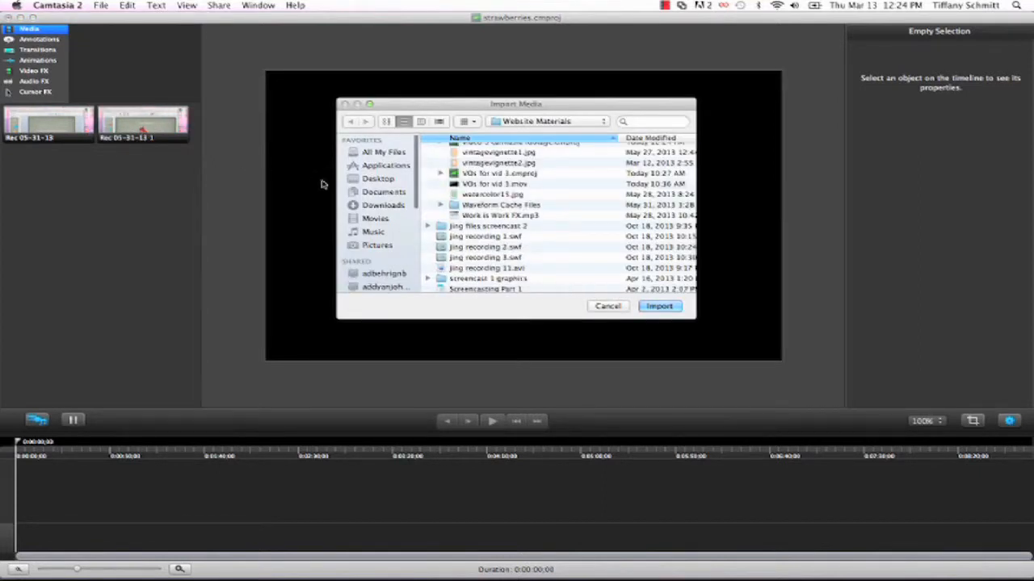
{"action": "scroll", "coordinate": [369, 206], "scroll_direction": "down", "scroll_amount": 5}
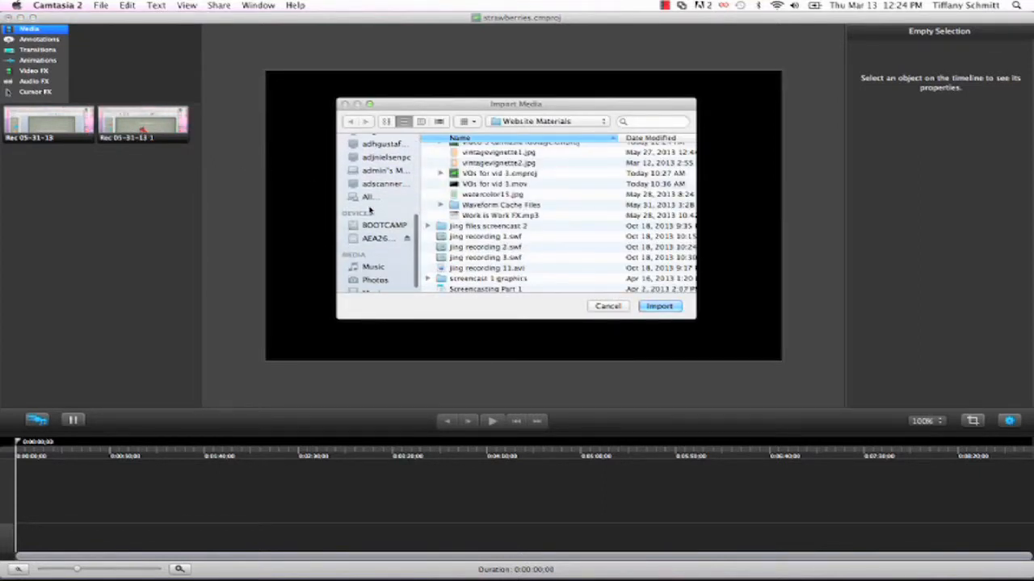
{"action": "left_click", "coordinate": [377, 239]}
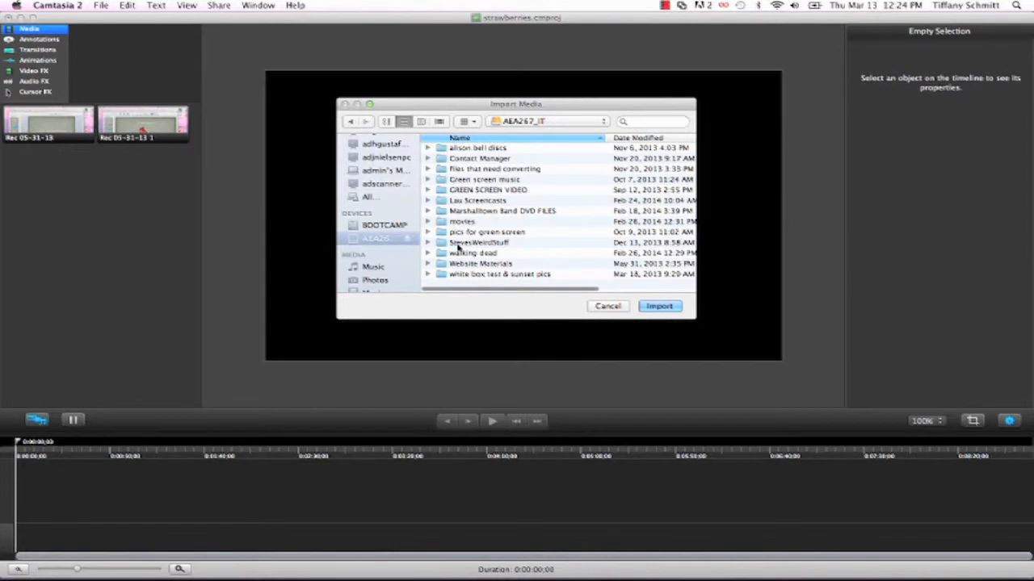
{"action": "double_click", "coordinate": [482, 264]}
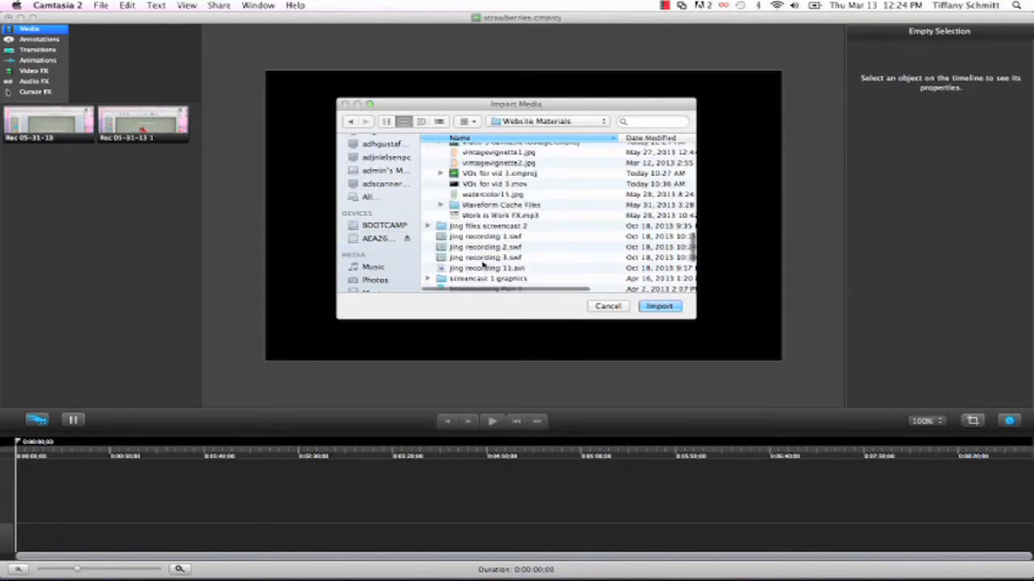
{"action": "scroll", "coordinate": [482, 264], "scroll_direction": "down", "scroll_amount": 6}
{"action": "left_click", "coordinate": [483, 268]}
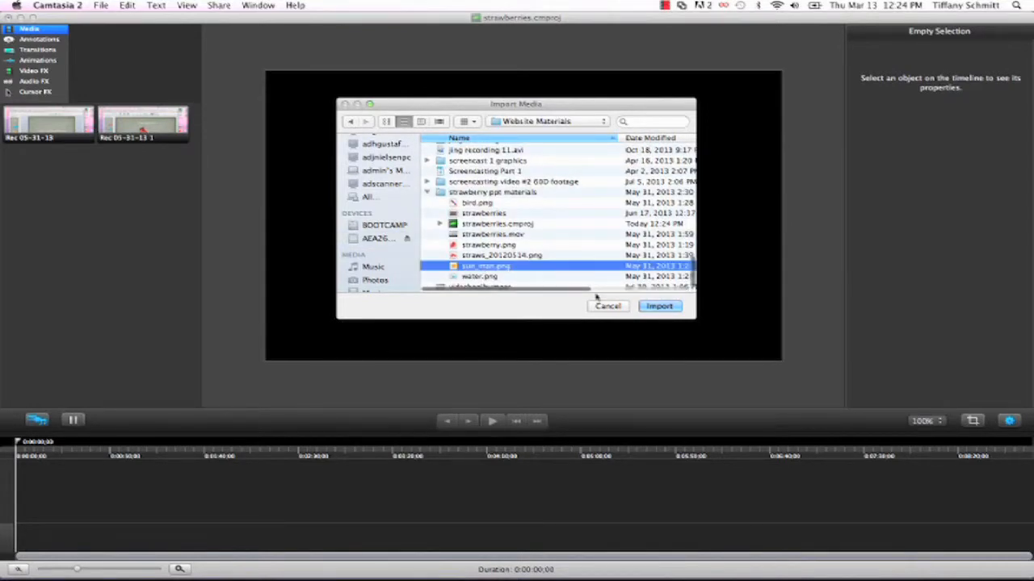
{"action": "left_click", "coordinate": [659, 307]}
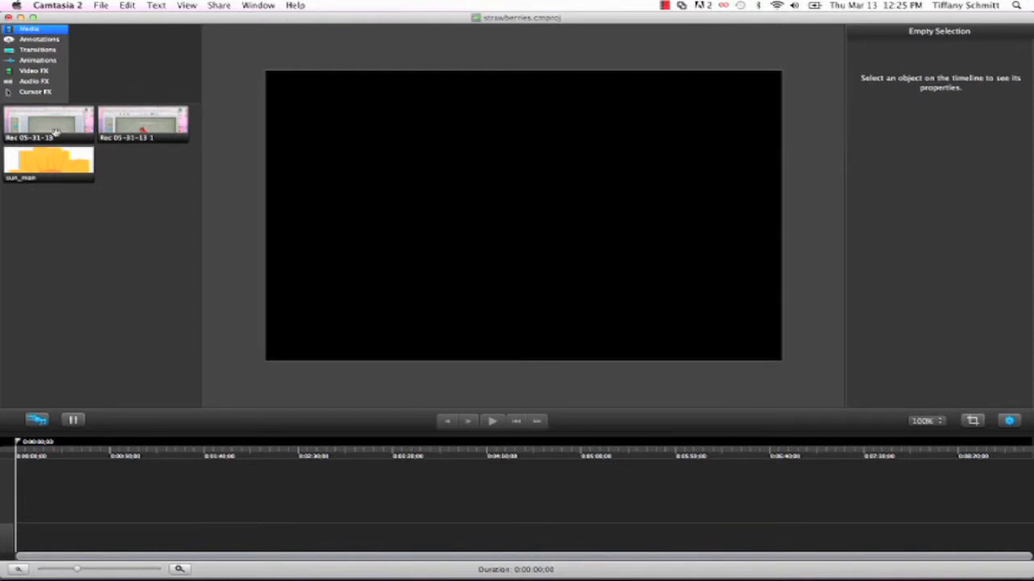
- Add the Rec 05-31-13 recording to the first timeline track, shortly after the timeline's start
{"action": "left_click_drag", "start_coordinate": [54, 129], "coordinate": [67, 539]}
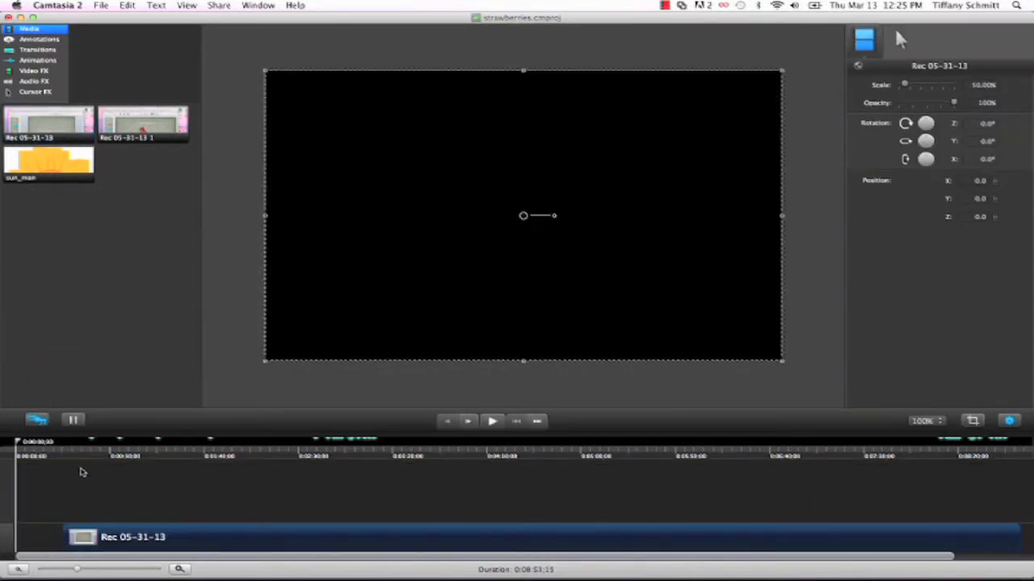
{"action": "left_click", "coordinate": [86, 457]}
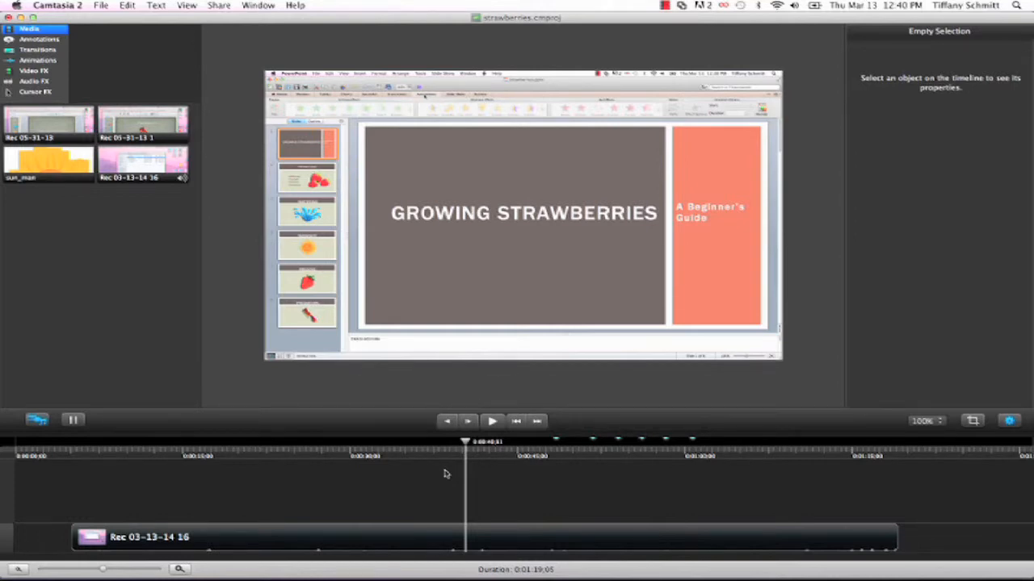
- Separate the audio and video of the Rec 03-13-14 16 clip and check each resulting track by selecting it
{"action": "left_click", "coordinate": [431, 533]}
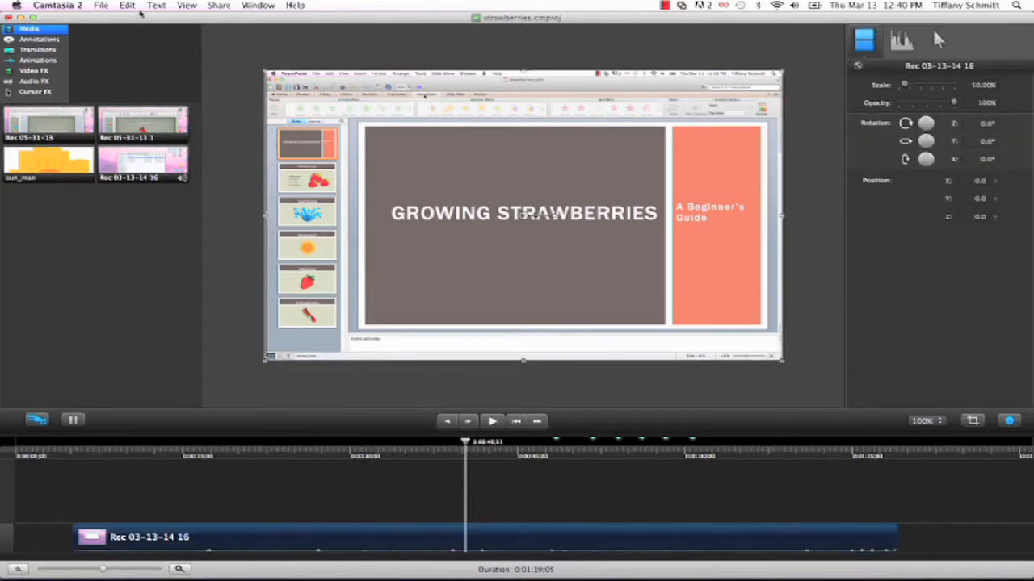
{"action": "left_click", "coordinate": [129, 4]}
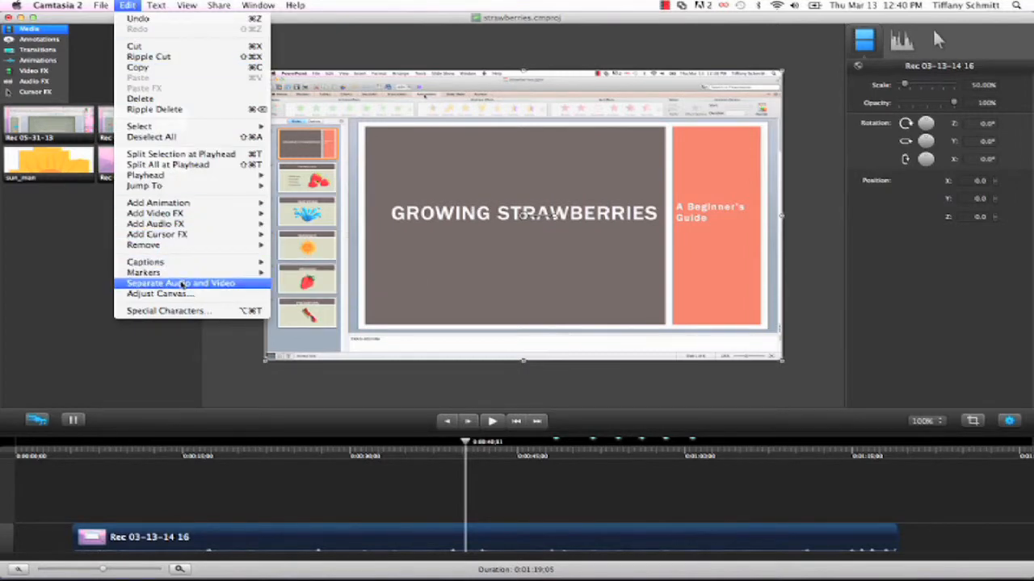
{"action": "left_click", "coordinate": [182, 284]}
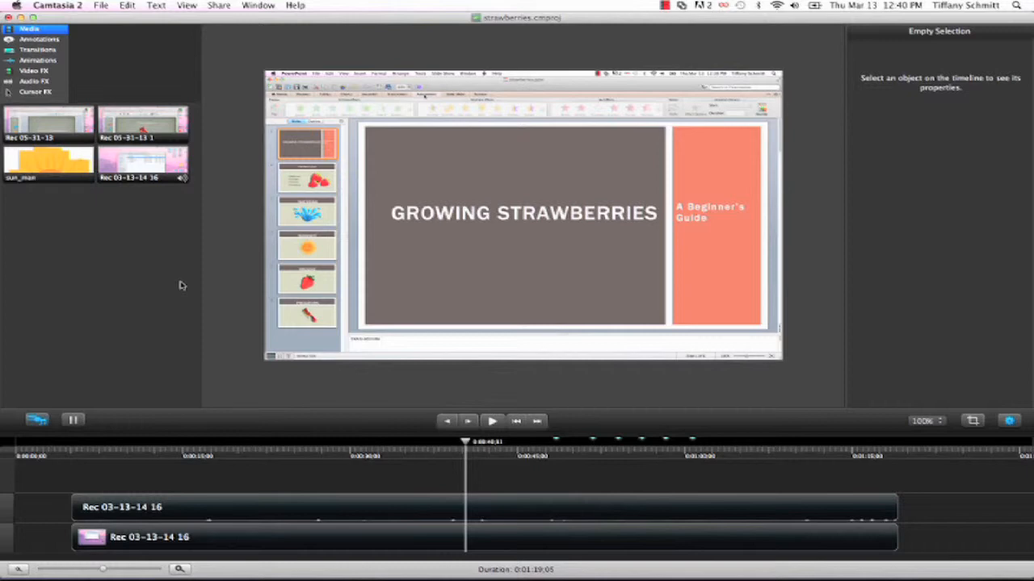
{"action": "left_click", "coordinate": [160, 505]}
{"action": "left_click", "coordinate": [160, 541]}
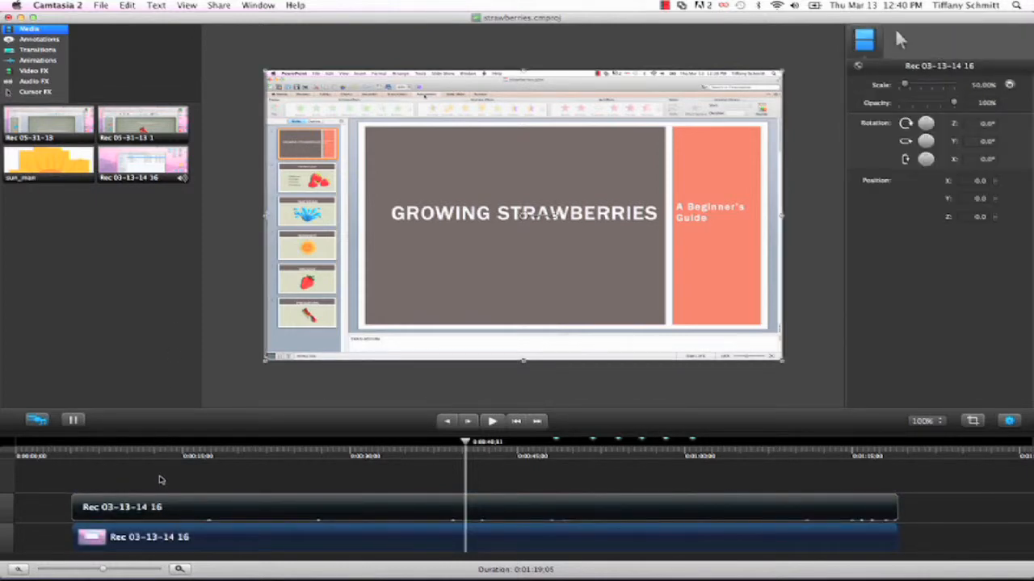
{"action": "left_click", "coordinate": [160, 479]}
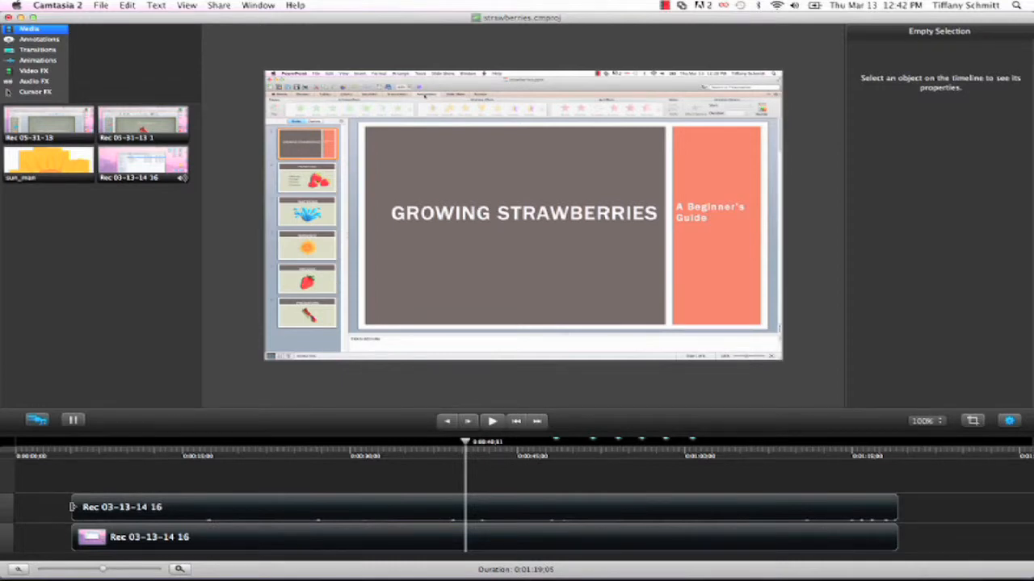
- Trim the start of both the separated audio clip and the video clip to just before the playhead, at about 0:00:39
{"action": "left_click_drag", "start_coordinate": [72, 507], "coordinate": [458, 515]}
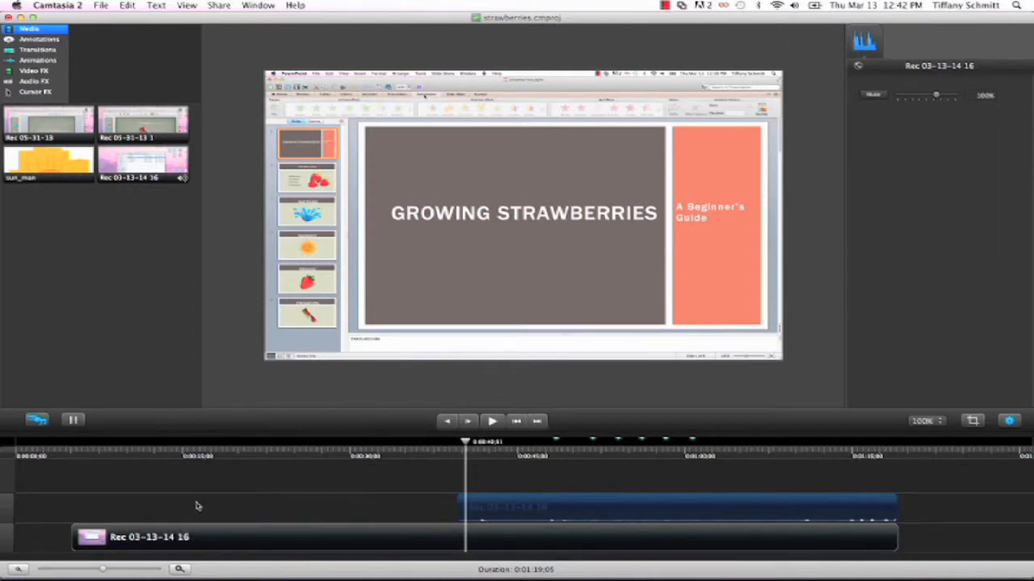
{"action": "left_click_drag", "start_coordinate": [73, 533], "coordinate": [459, 535]}
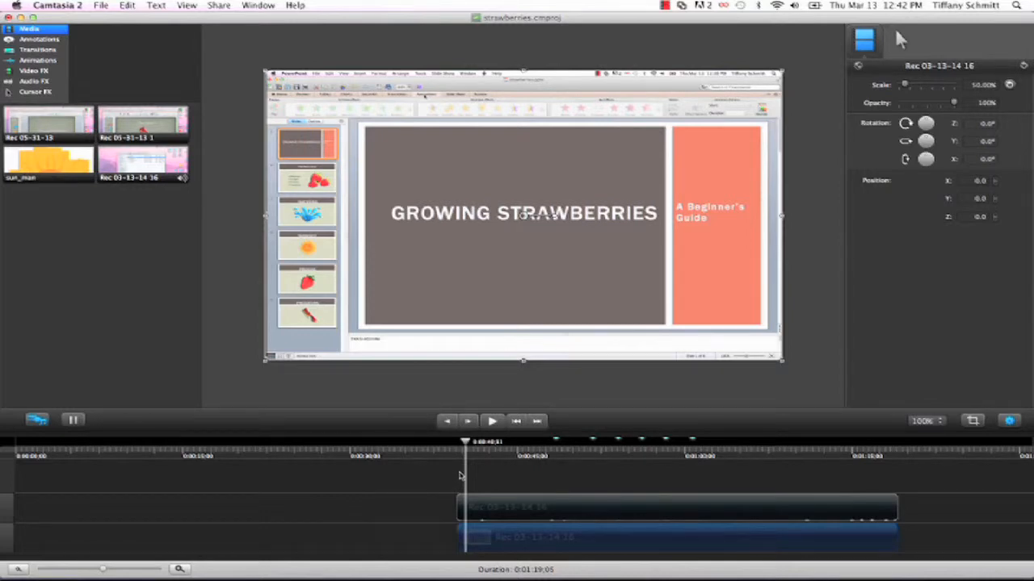
- Split the separated audio clip at about 0:00:49 and again at about 0:00:59, leaving the video clip whole
{"action": "left_click_drag", "start_coordinate": [466, 443], "coordinate": [570, 449]}
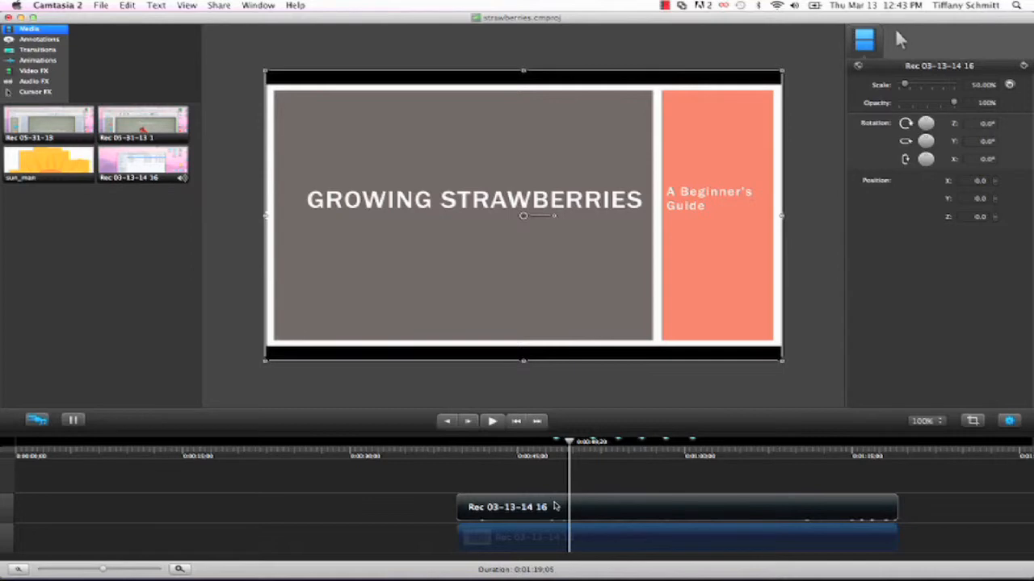
{"action": "left_click", "coordinate": [554, 506]}
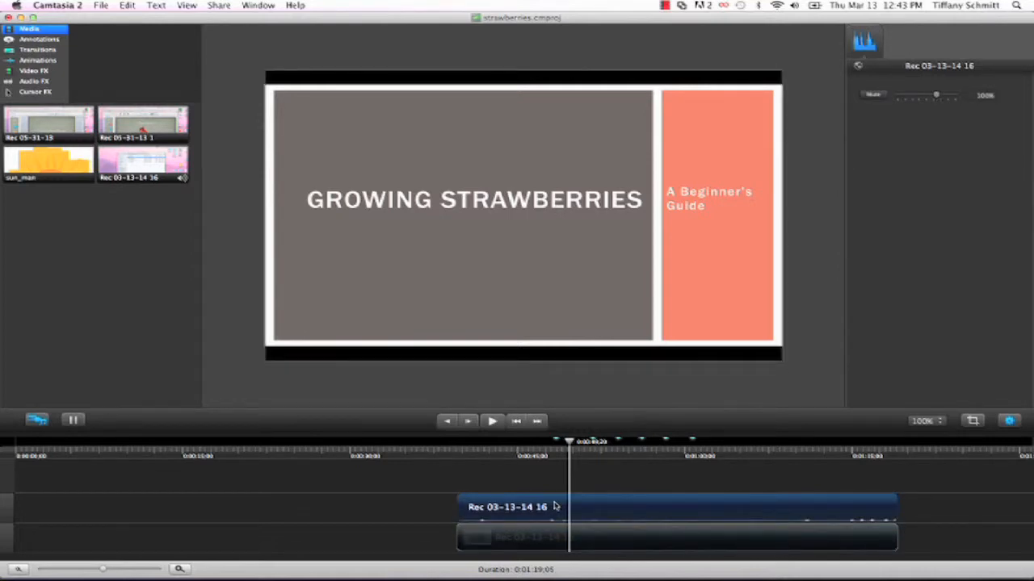
{"action": "left_click", "coordinate": [126, 5]}
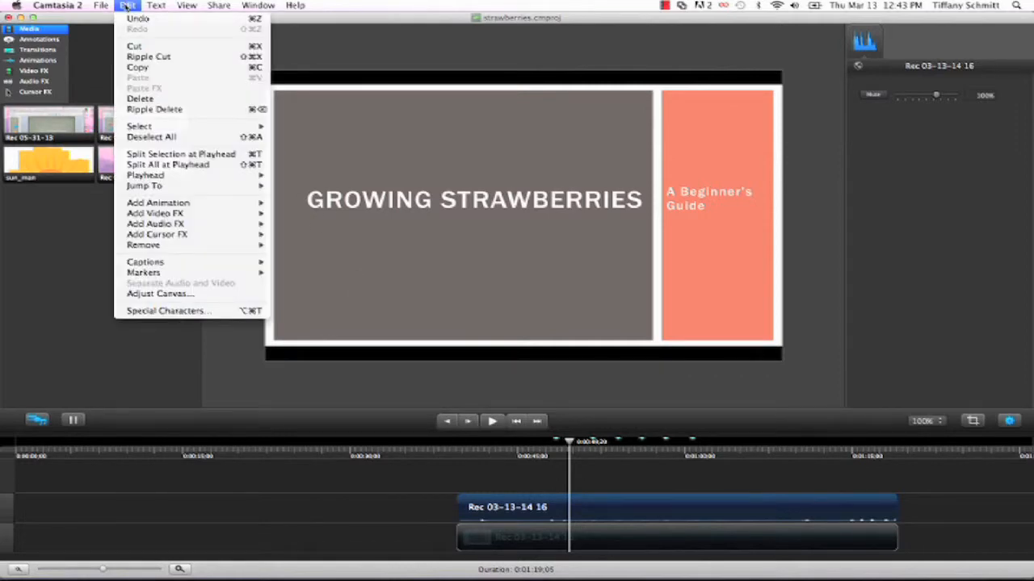
{"action": "left_click", "coordinate": [168, 155]}
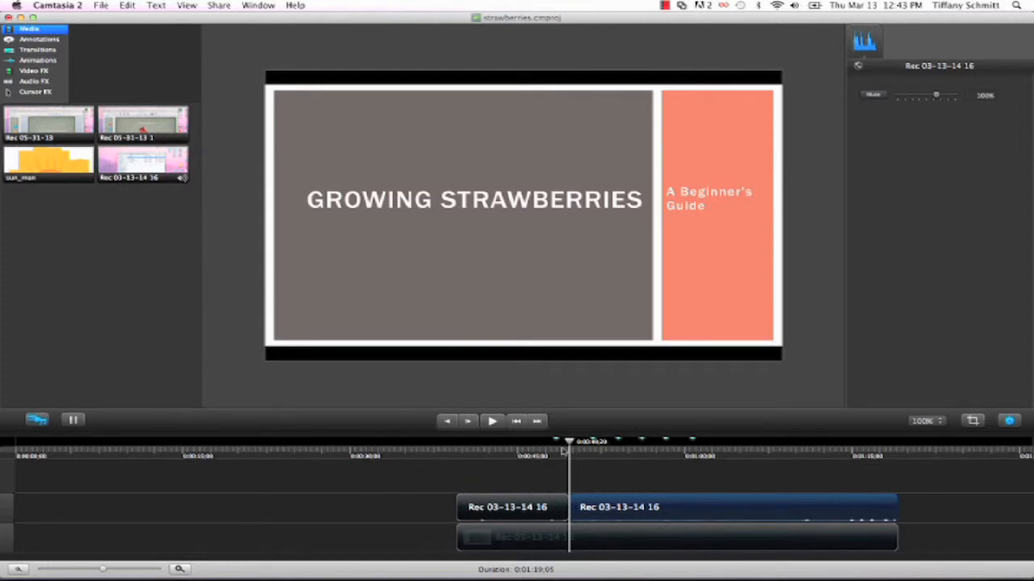
{"action": "left_click_drag", "start_coordinate": [572, 445], "coordinate": [675, 454]}
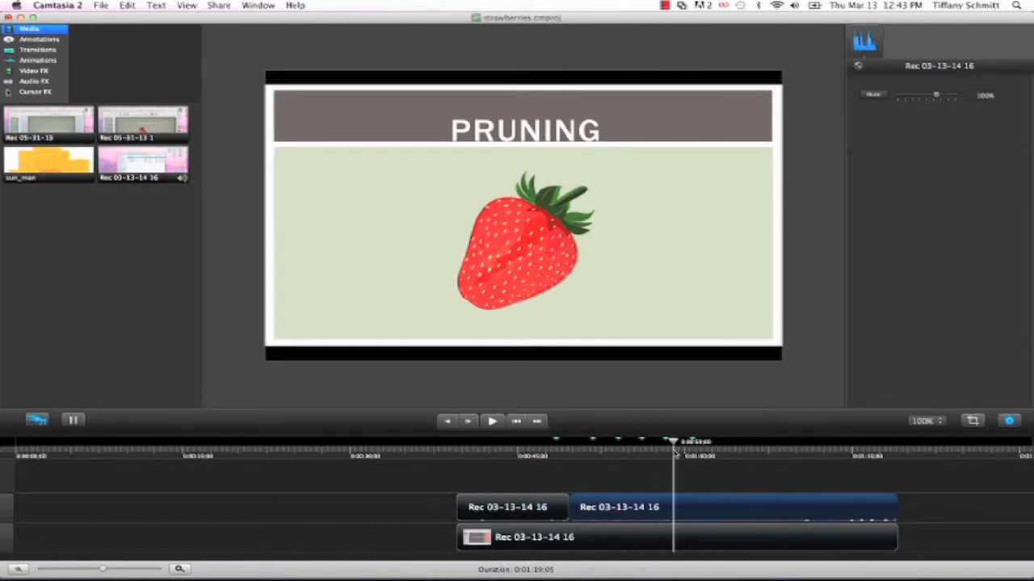
{"action": "key", "text": "super+t"}
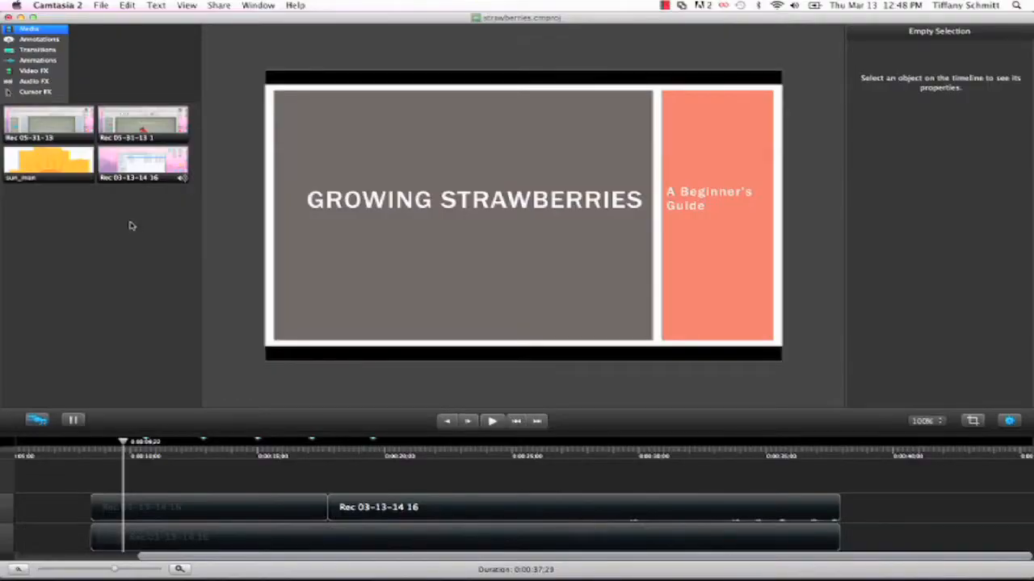
- Apply a Fade In/Out transition to the start of the video clip and play that section to preview it
{"action": "left_click", "coordinate": [38, 51]}
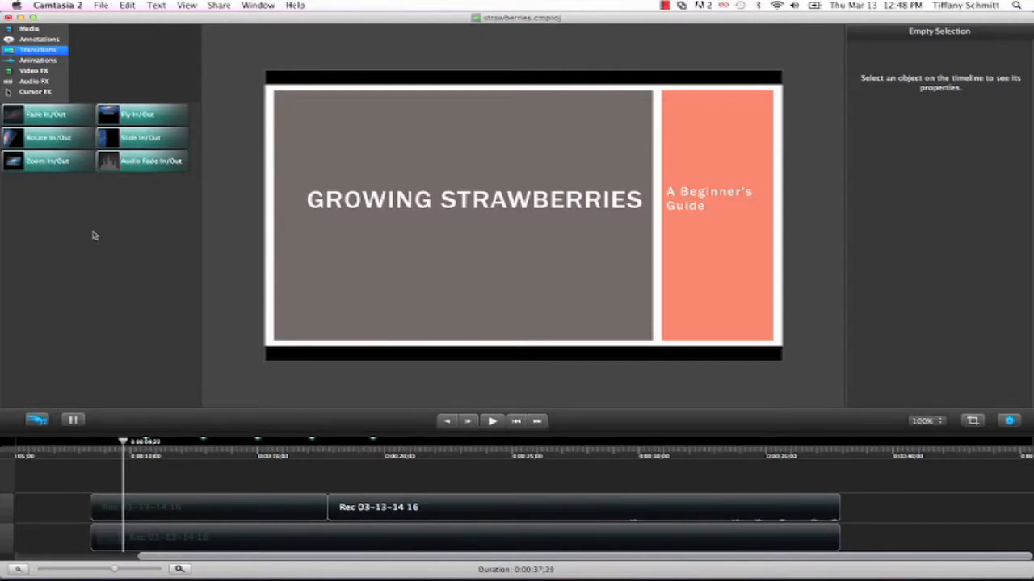
{"action": "left_click", "coordinate": [44, 117]}
{"action": "left_click_drag", "start_coordinate": [44, 118], "coordinate": [103, 537]}
{"action": "left_click", "coordinate": [87, 451]}
{"action": "key", "text": "space"}
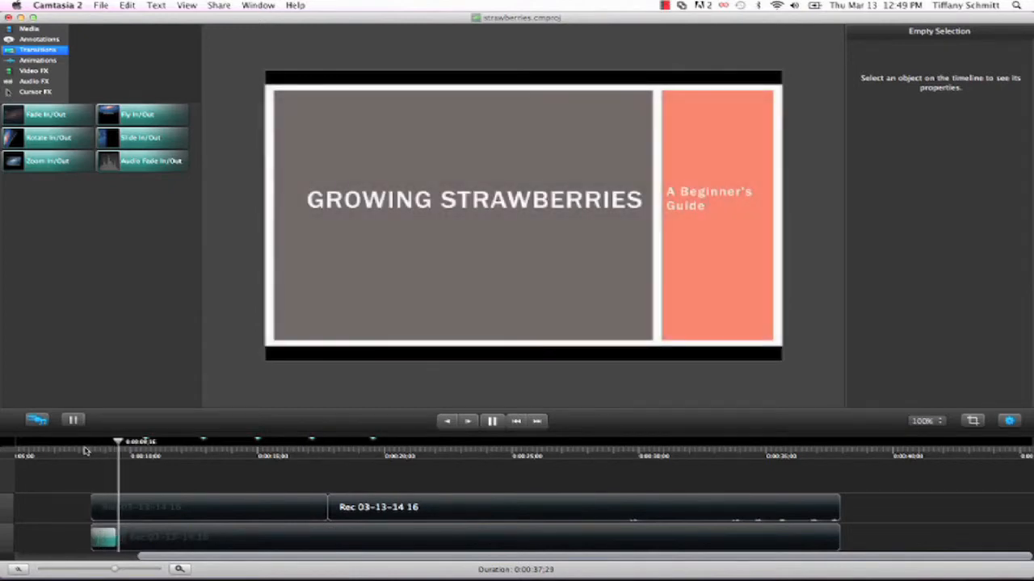
{"action": "key", "text": "space"}
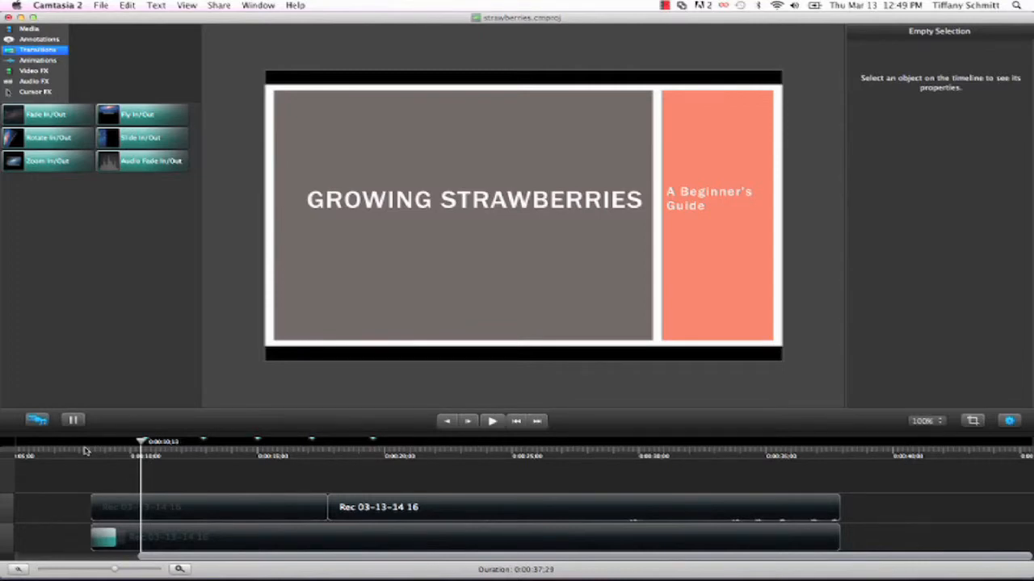
- Lengthen the video clip's opening fade transition to end at about 0:00:11 and play it back from before the clip
{"action": "left_click", "coordinate": [103, 538]}
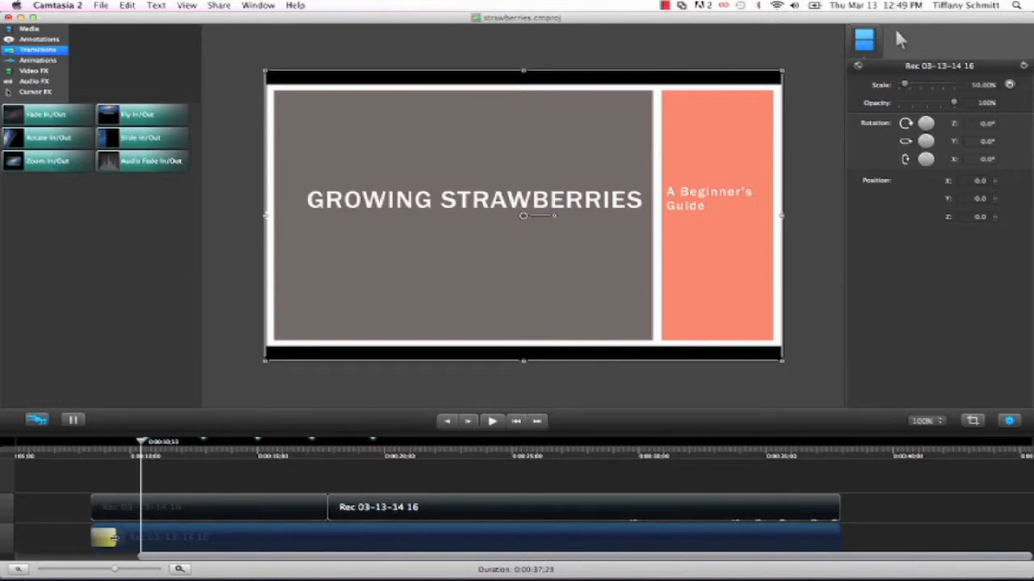
{"action": "left_click_drag", "start_coordinate": [113, 538], "coordinate": [161, 541]}
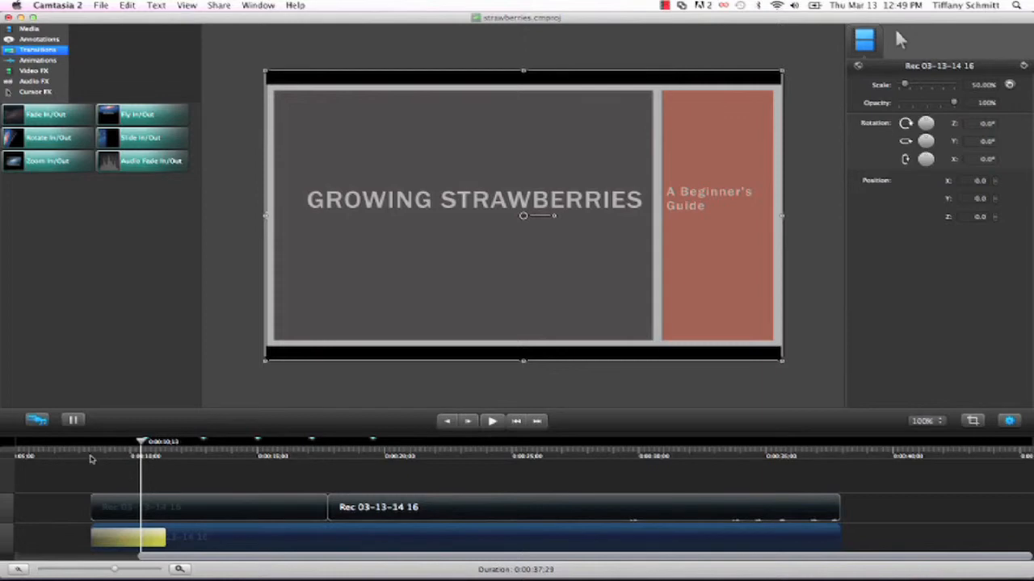
{"action": "left_click", "coordinate": [83, 454]}
{"action": "key", "text": "space"}
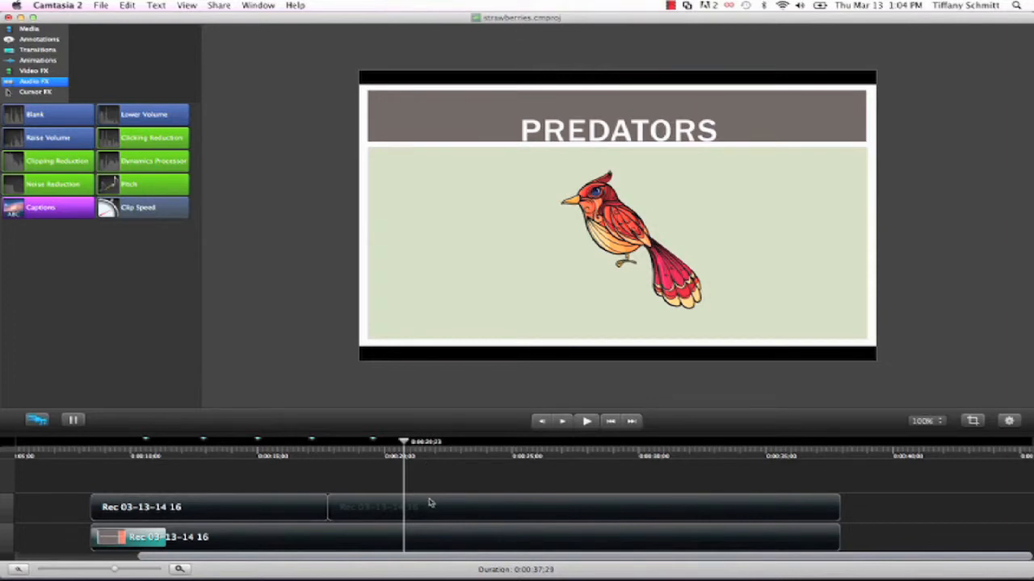
- Show the properties of the second audio clip and set its volume to about 78%
{"action": "left_click", "coordinate": [431, 504]}
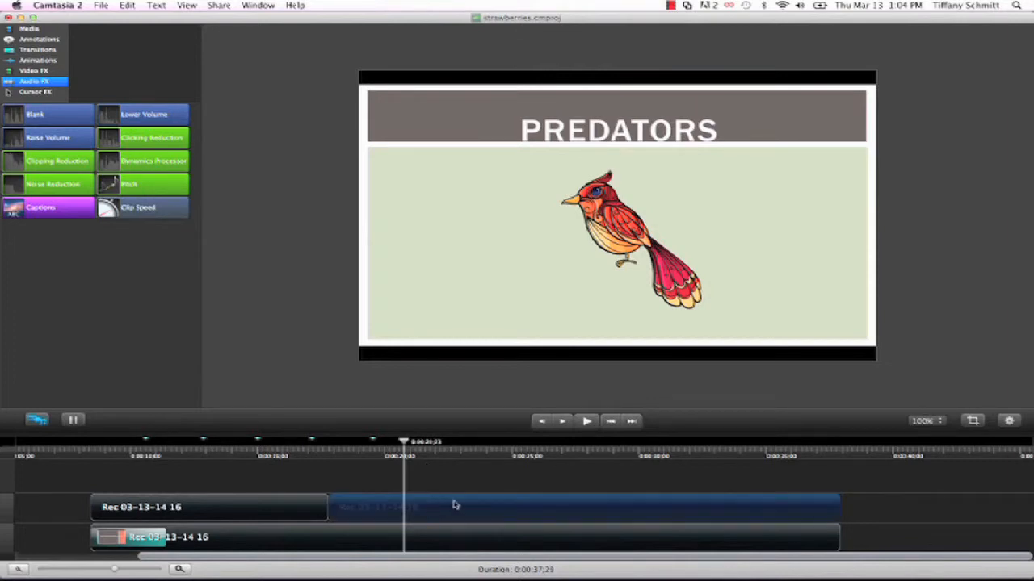
{"action": "left_click", "coordinate": [1010, 421]}
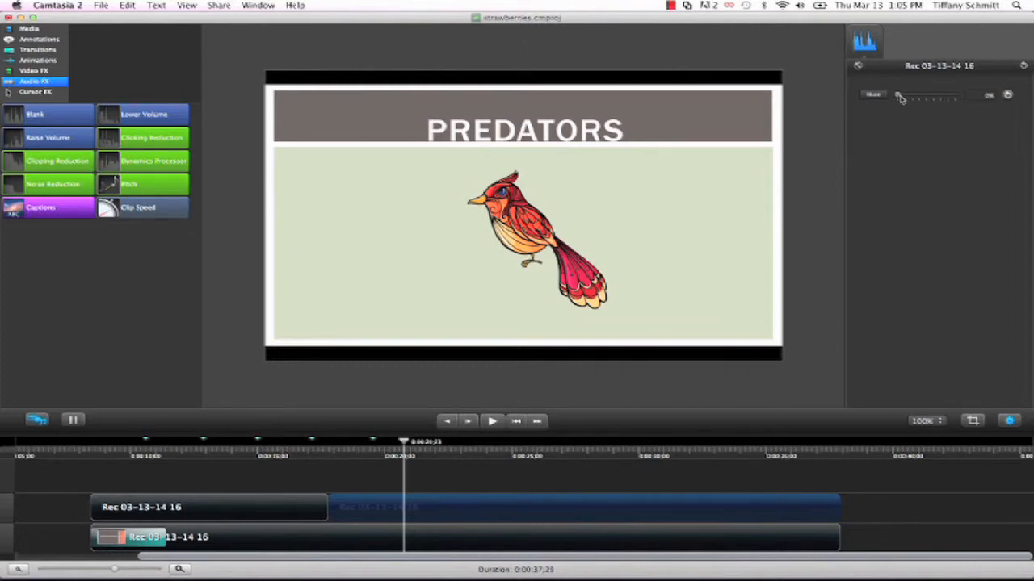
{"action": "left_click_drag", "start_coordinate": [897, 95], "coordinate": [930, 107]}
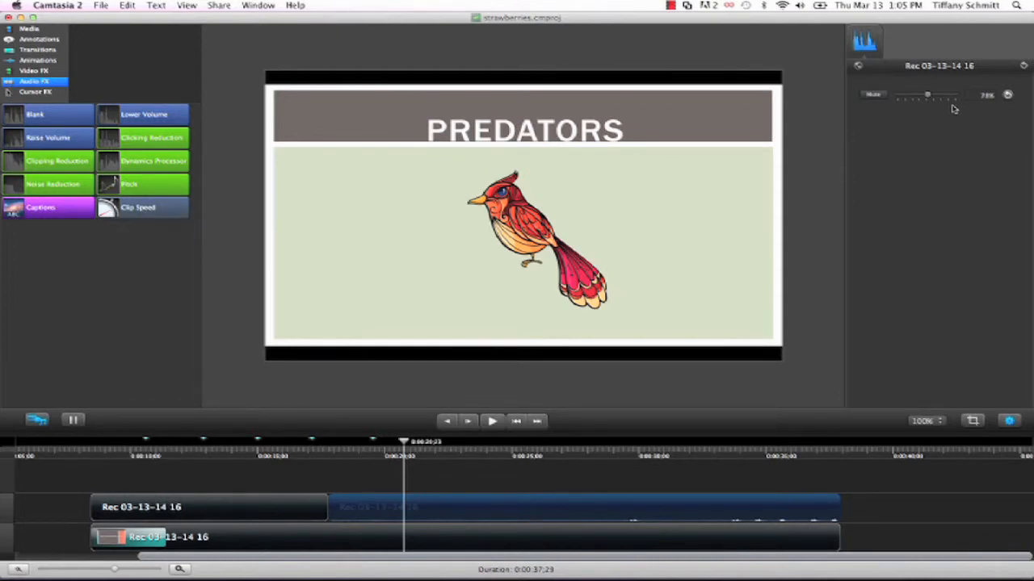
- Set the second audio clip's volume to exactly 85% and mute the clip
{"action": "left_click", "coordinate": [987, 96]}
{"action": "type", "text": "85"}
{"action": "key", "text": "Return"}
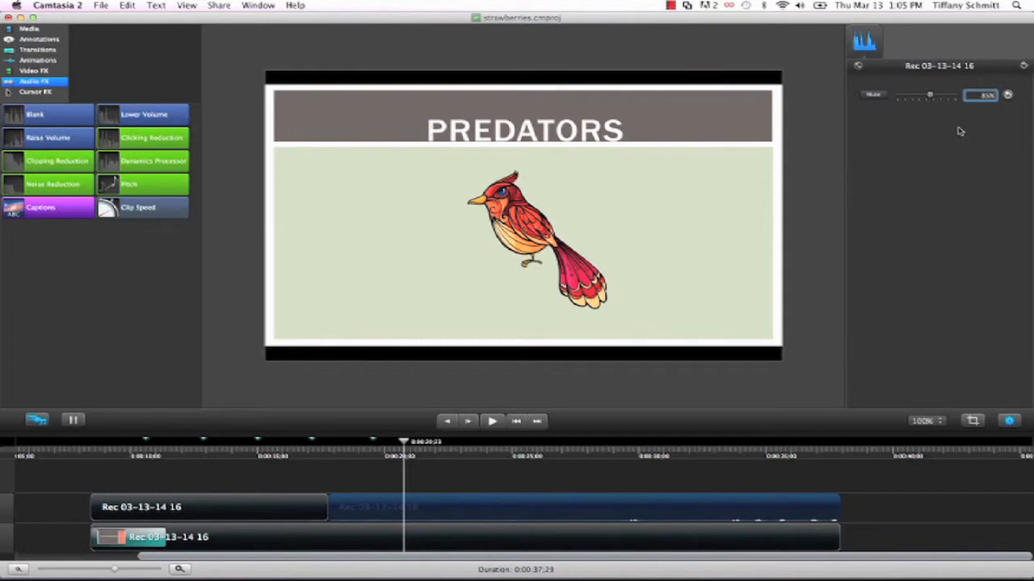
{"action": "left_click", "coordinate": [884, 99]}
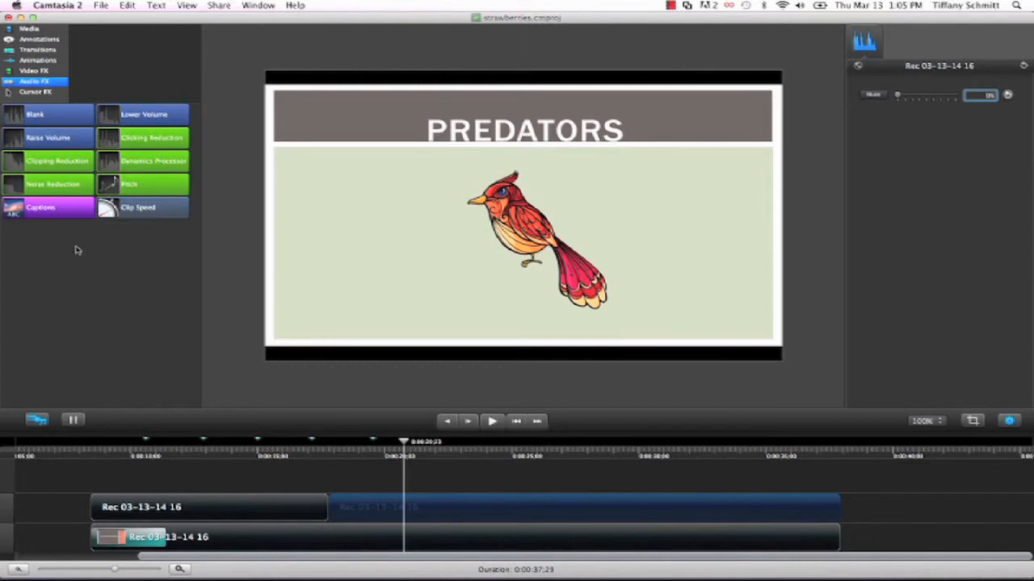
- Apply the Audio Fade In/Out transition to the start of the first audio clip
{"action": "left_click", "coordinate": [34, 50]}
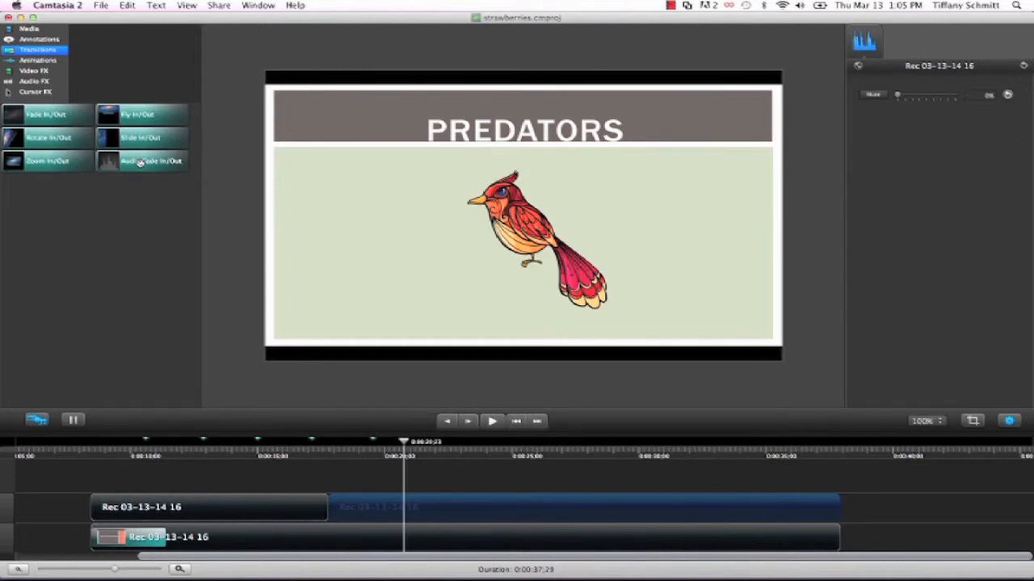
{"action": "mouse_move", "coordinate": [140, 162]}
{"action": "left_mouse_down"}
{"action": "mouse_move", "coordinate": [131, 253]}
{"action": "mouse_move", "coordinate": [140, 363]}
{"action": "mouse_move", "coordinate": [115, 508]}
{"action": "mouse_move", "coordinate": [164, 509]}
{"action": "left_mouse_up"}
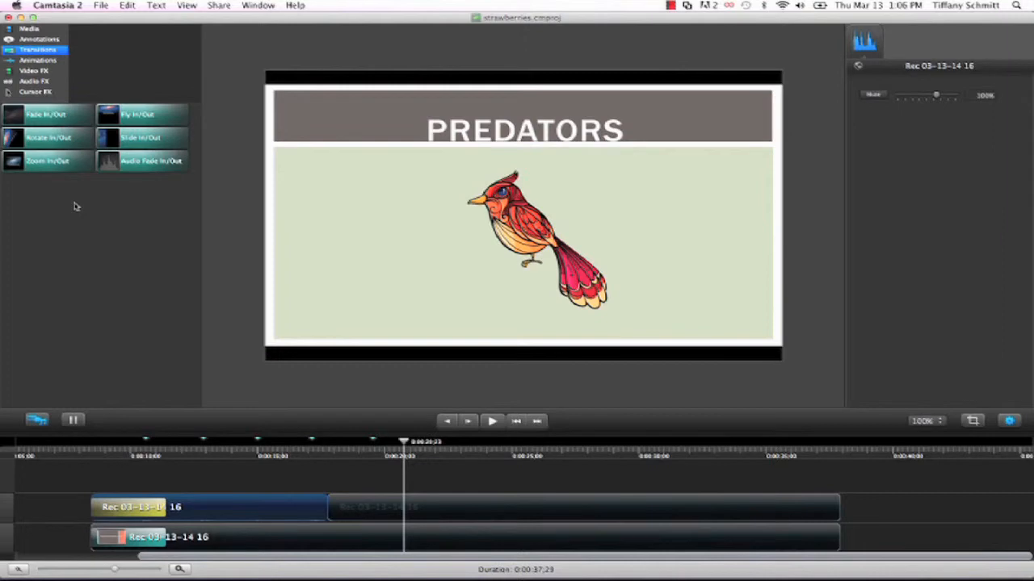
- Try the Pitch effect on the first audio clip with the pitch at 1546, and remove the effect
{"action": "left_click", "coordinate": [35, 82]}
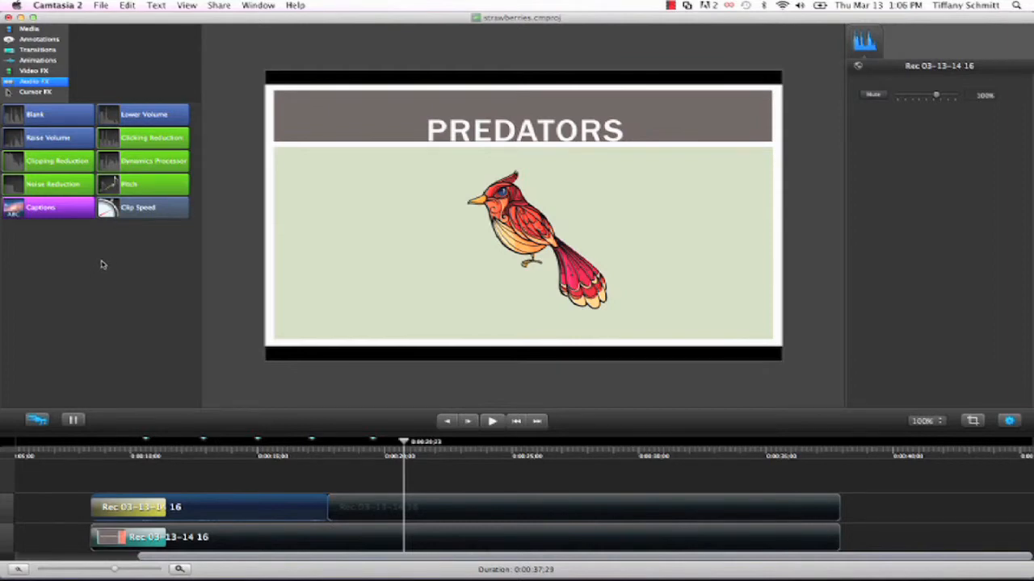
{"action": "left_click", "coordinate": [129, 186]}
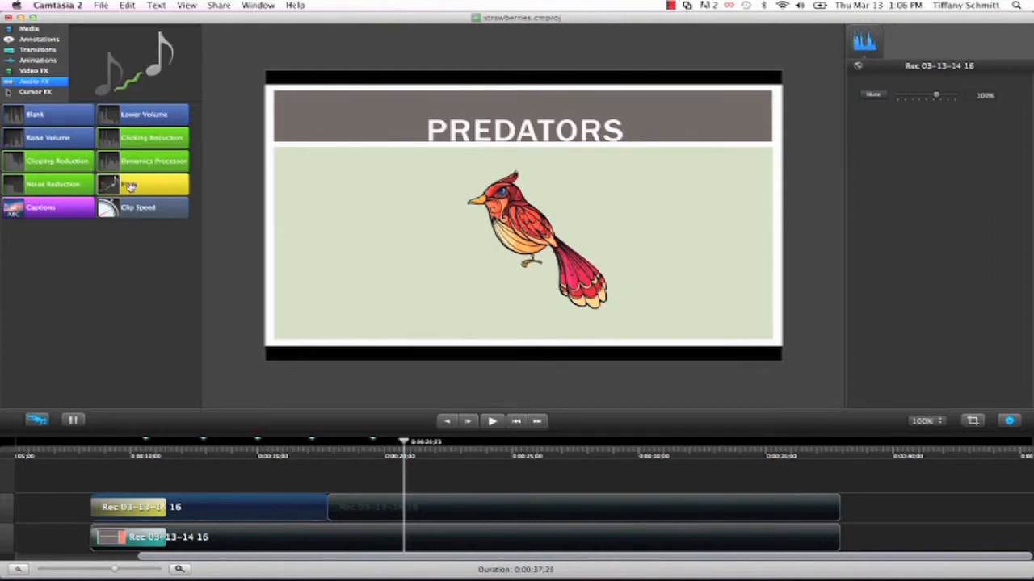
{"action": "left_click_drag", "start_coordinate": [129, 186], "coordinate": [246, 507]}
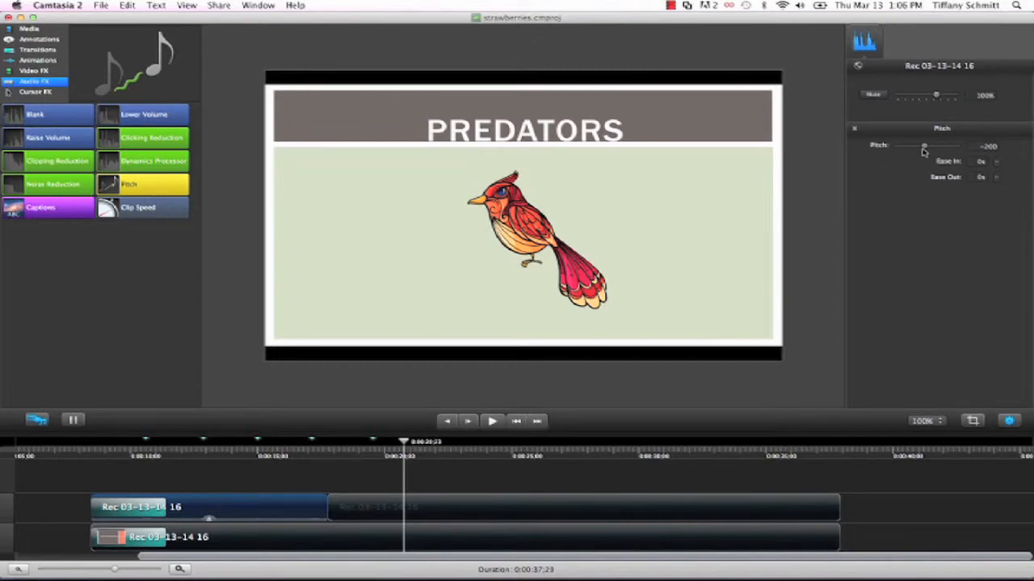
{"action": "left_click_drag", "start_coordinate": [926, 147], "coordinate": [947, 151]}
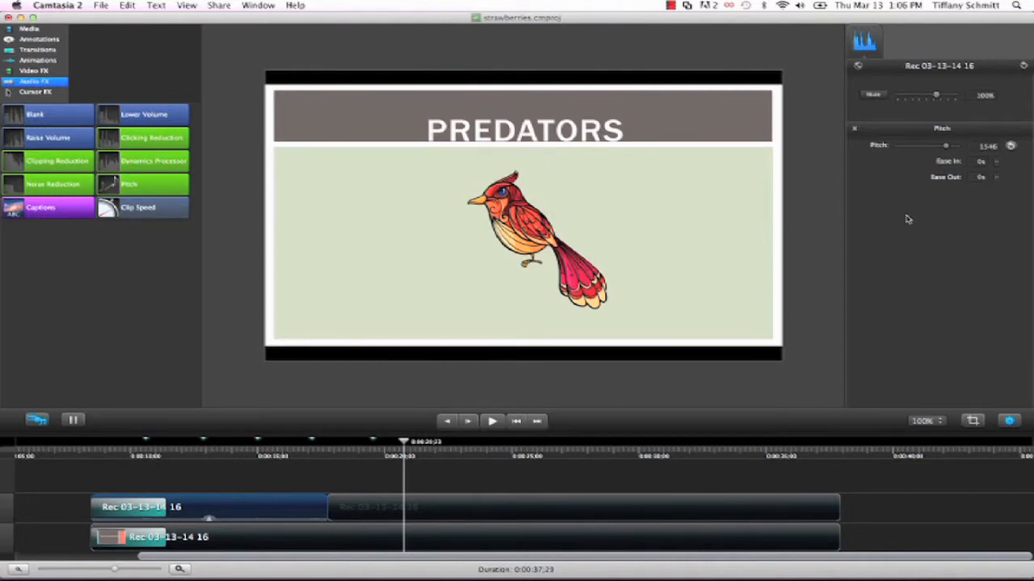
{"action": "left_click", "coordinate": [855, 129]}
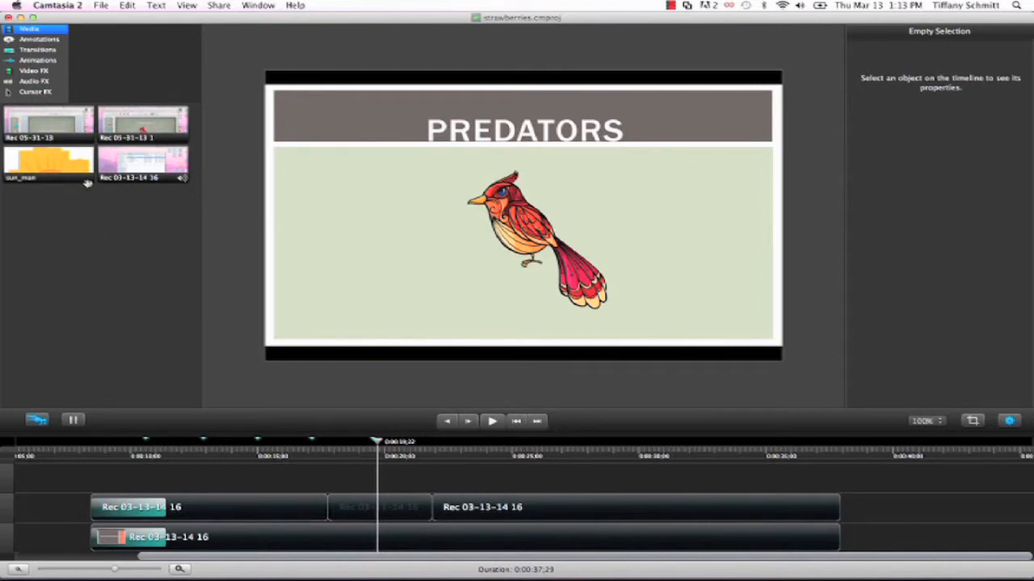
- Look through the annotation categories, from callouts, arrows and shapes to blur, sketch motion and keystroke styles
{"action": "left_click", "coordinate": [38, 41]}
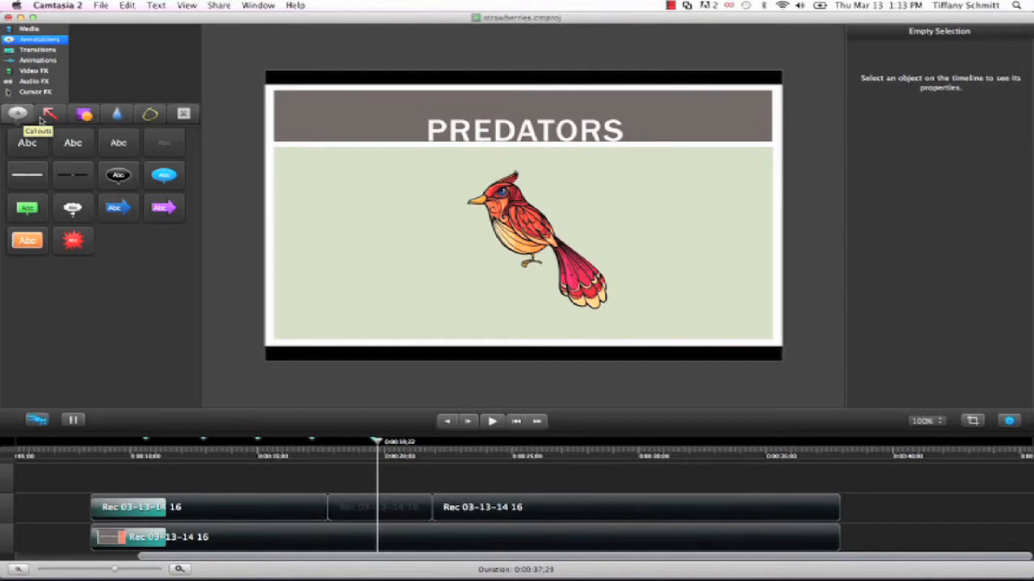
{"action": "left_click", "coordinate": [48, 115]}
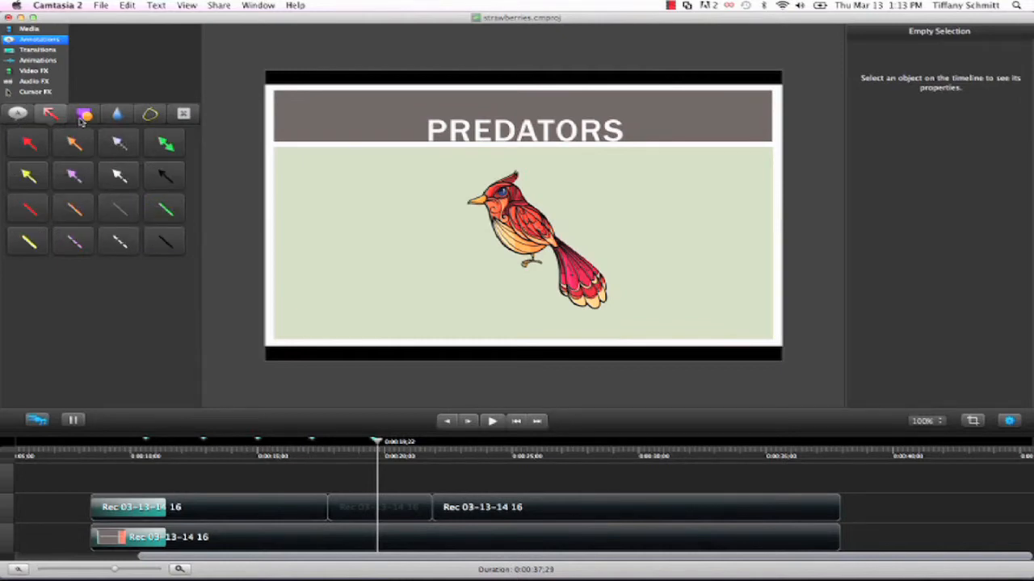
{"action": "left_click", "coordinate": [83, 115]}
{"action": "left_click", "coordinate": [116, 115]}
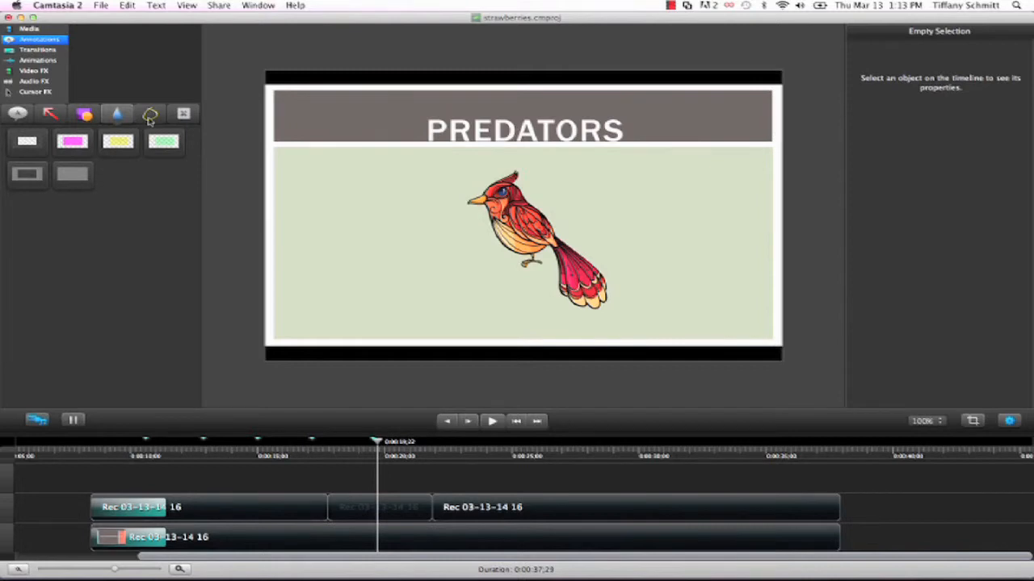
{"action": "left_click", "coordinate": [149, 116]}
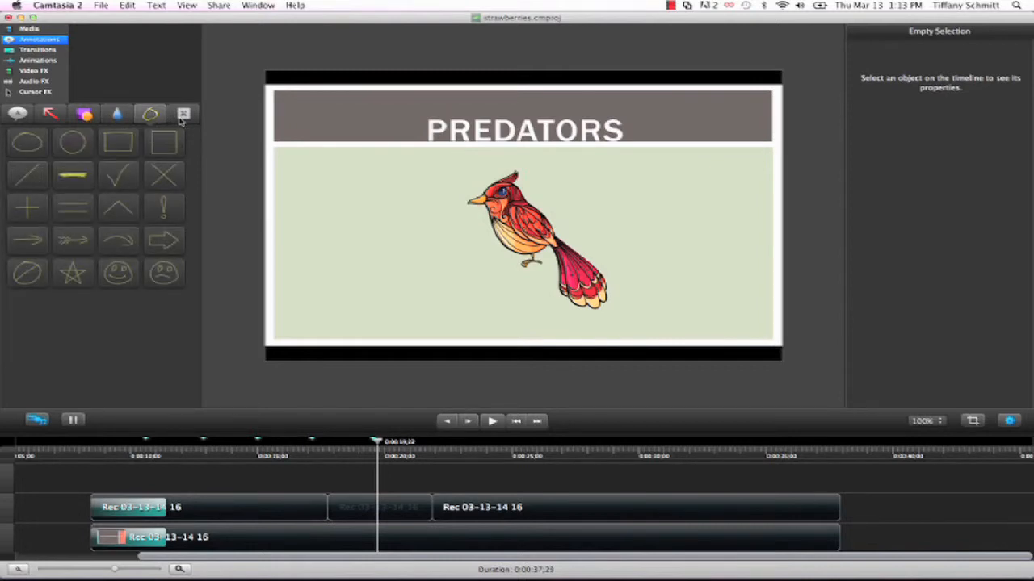
{"action": "left_click", "coordinate": [182, 115]}
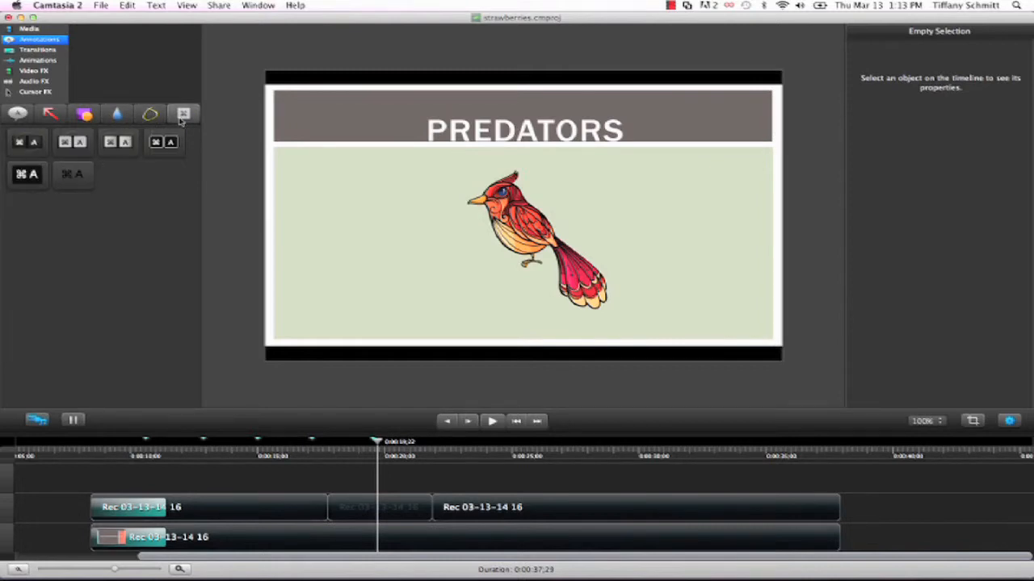
- Add the blue arrow text callout above the audio clips at the playhead and change its fill color to orange
{"action": "left_click", "coordinate": [19, 115]}
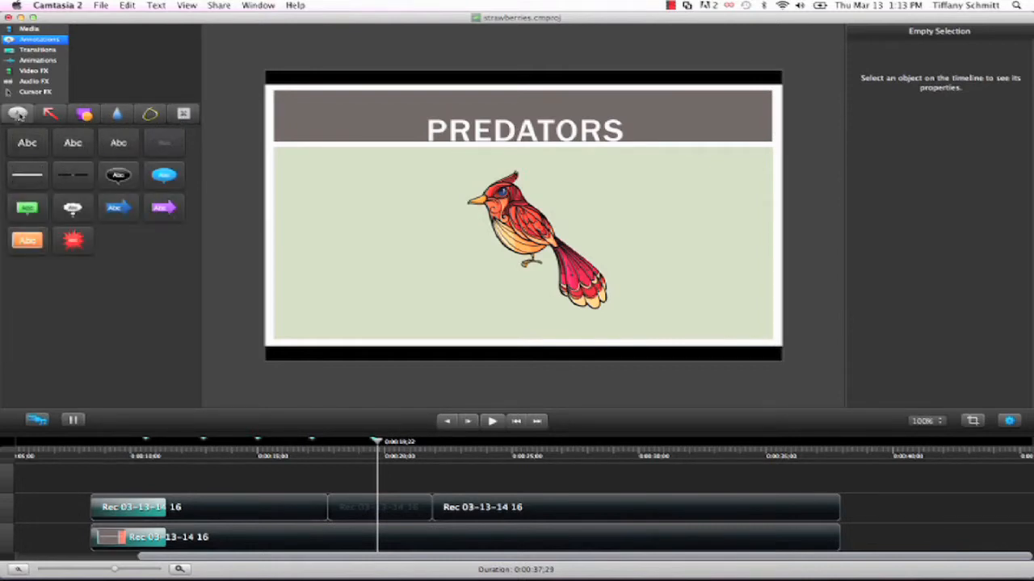
{"action": "left_click", "coordinate": [119, 208]}
{"action": "left_click_drag", "start_coordinate": [120, 210], "coordinate": [385, 483]}
{"action": "left_click", "coordinate": [393, 481]}
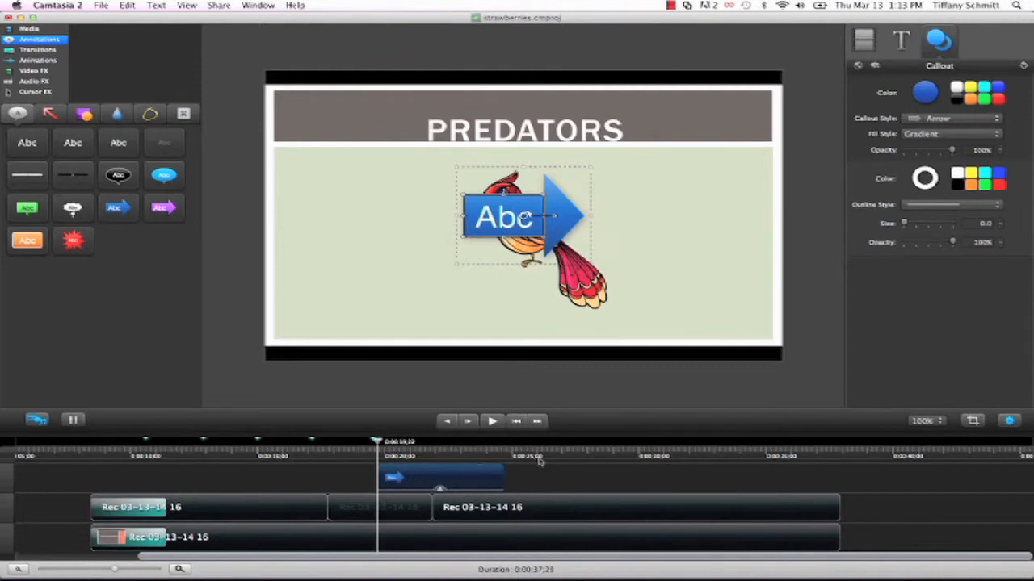
{"action": "left_click", "coordinate": [970, 98]}
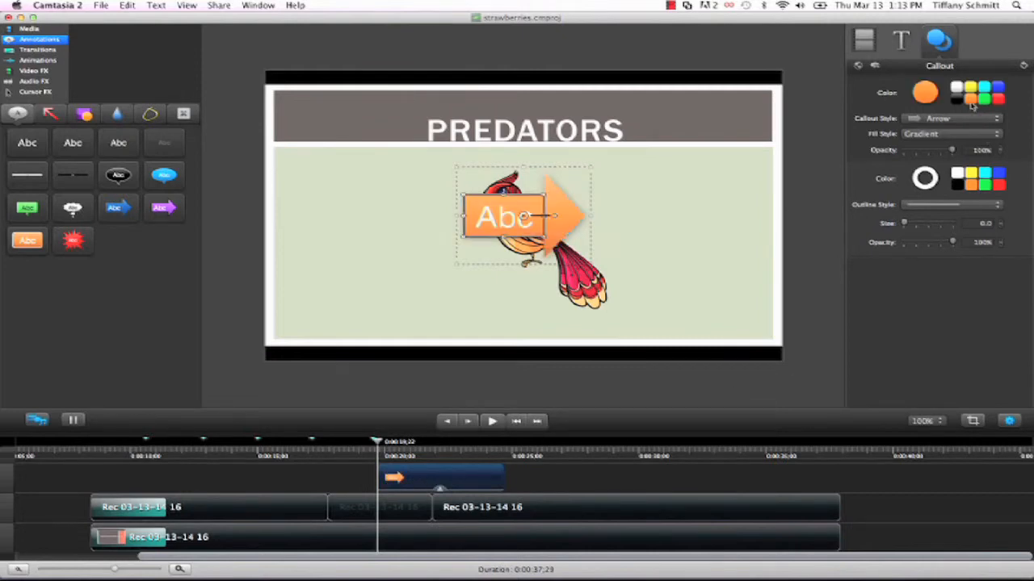
- Move the arrow callout on the canvas to the left of the bird and change its text to "bird"
{"action": "left_click", "coordinate": [504, 221]}
{"action": "left_click_drag", "start_coordinate": [504, 221], "coordinate": [393, 260]}
{"action": "double_click", "coordinate": [391, 260]}
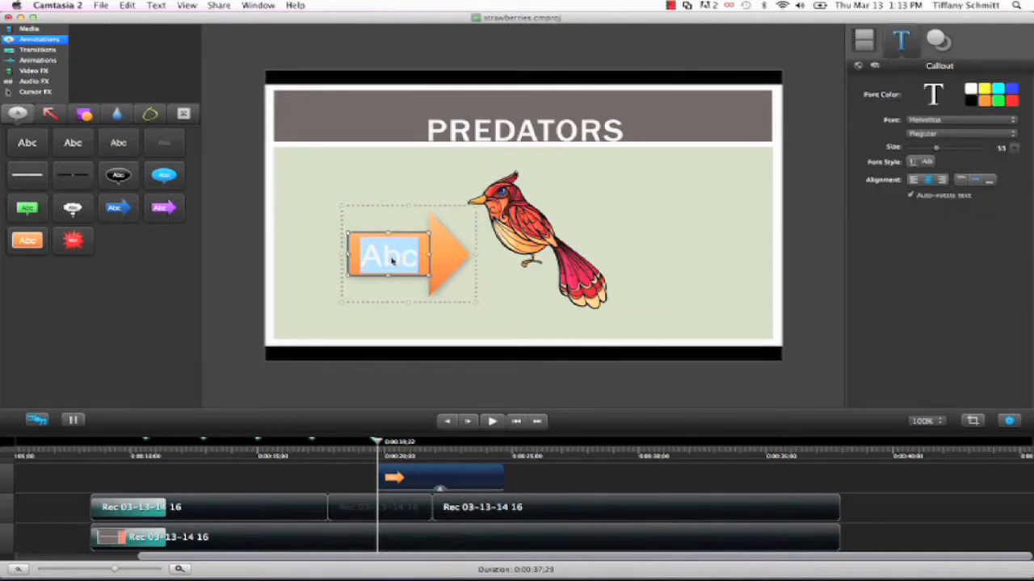
{"action": "type", "text": "bird"}
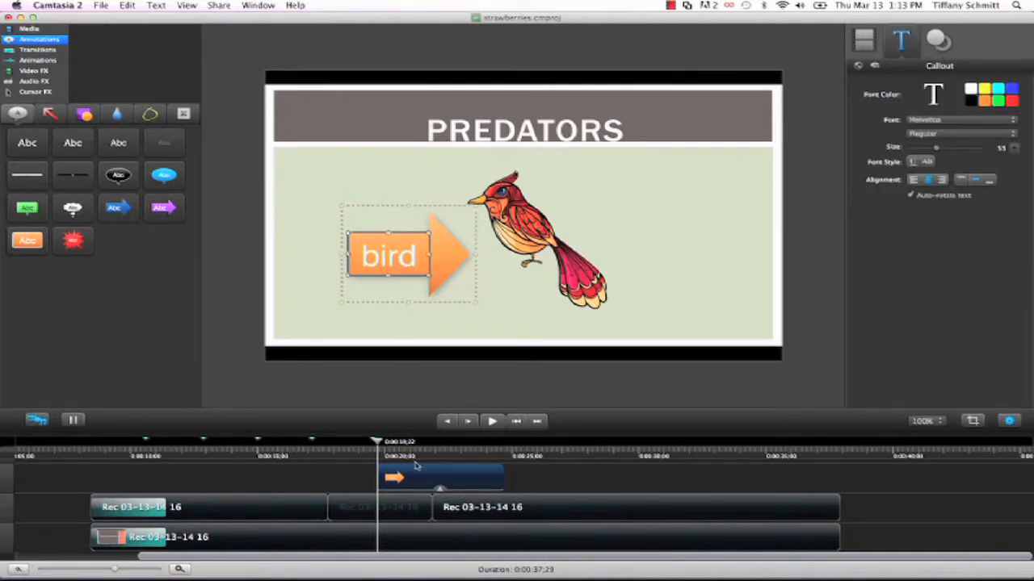
- Shorten the callout clip to end level with the middle audio clip and apply Fade In/Out transitions at both of its ends
{"action": "left_click", "coordinate": [412, 478]}
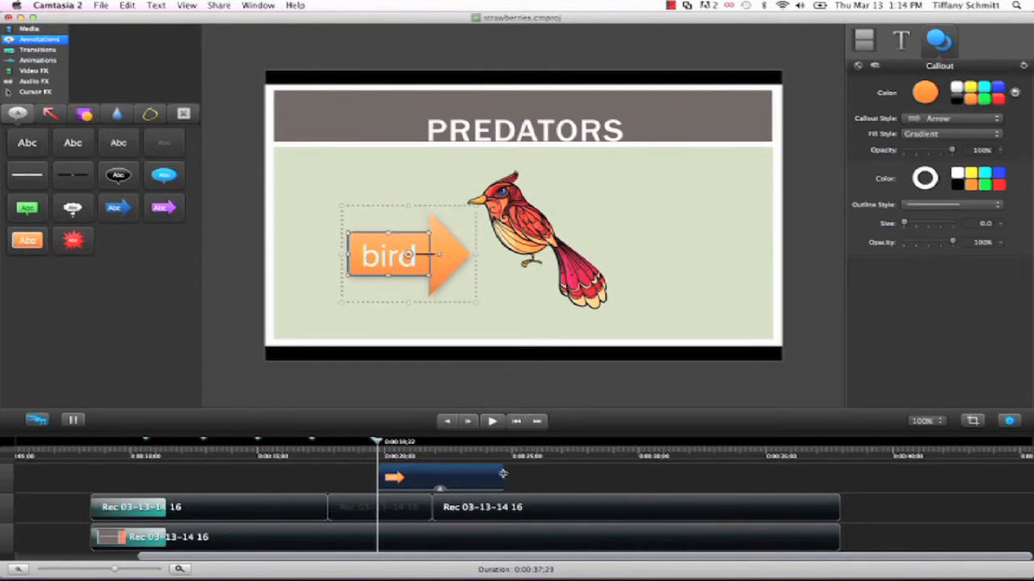
{"action": "left_click_drag", "start_coordinate": [503, 475], "coordinate": [432, 482]}
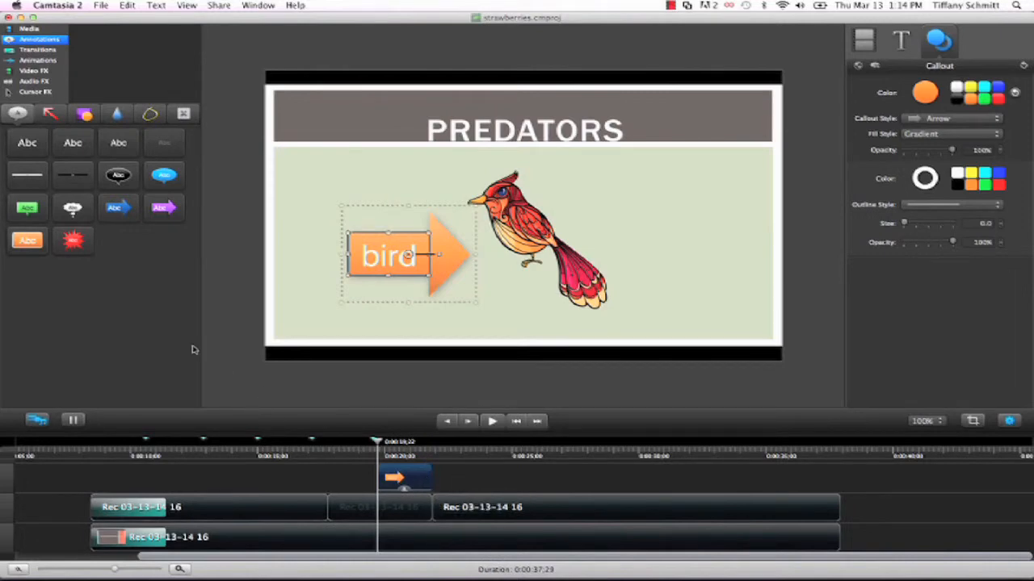
{"action": "left_click", "coordinate": [37, 50]}
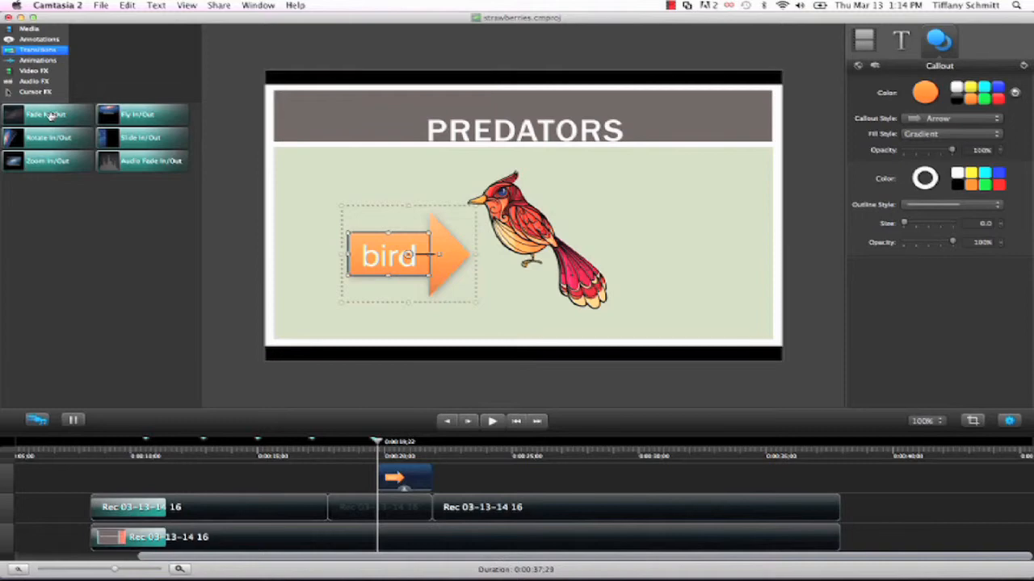
{"action": "left_click_drag", "start_coordinate": [51, 115], "coordinate": [380, 477]}
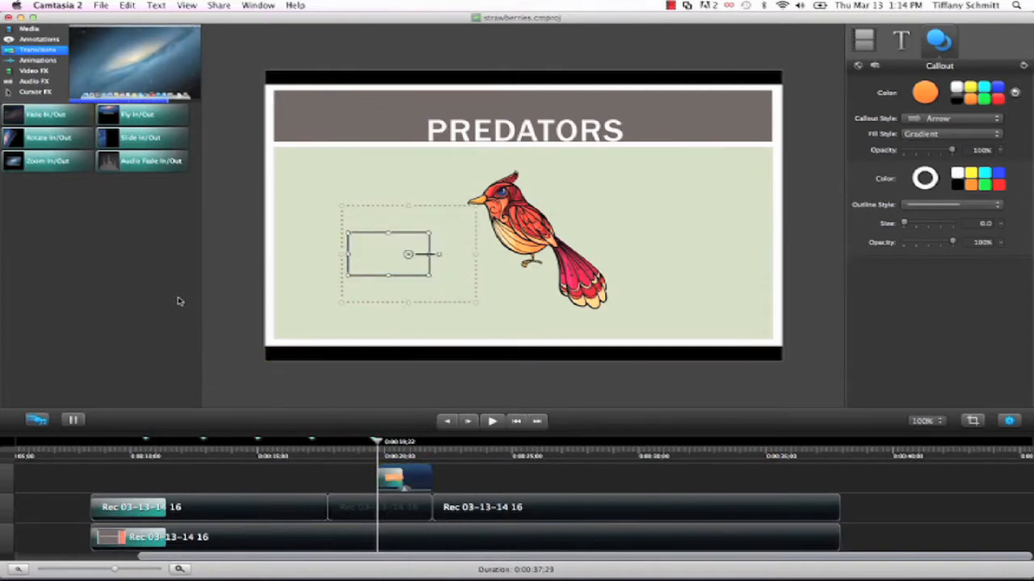
{"action": "left_click_drag", "start_coordinate": [48, 113], "coordinate": [387, 478]}
{"action": "key", "text": "space"}
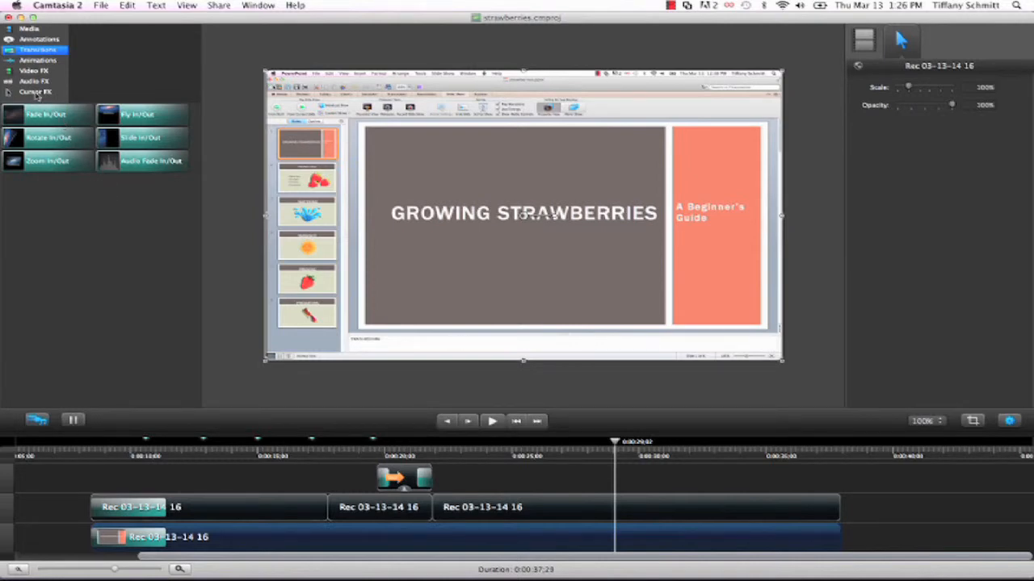
- Try the Left Click Ripple cursor effect on the video clip, play it back near 0:00:29, and remove the effect
{"action": "left_click", "coordinate": [36, 92]}
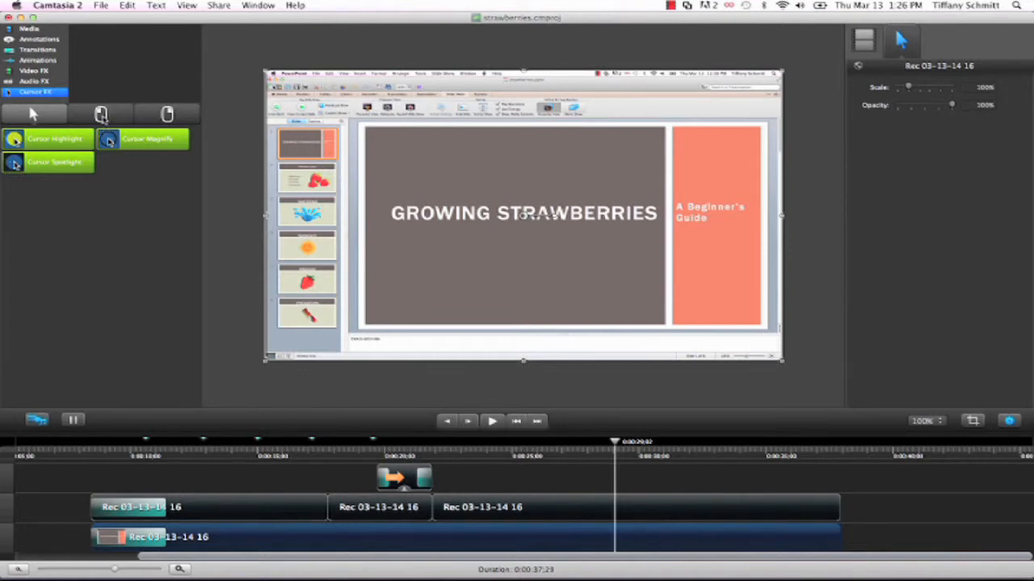
{"action": "left_click", "coordinate": [109, 117]}
{"action": "left_click", "coordinate": [148, 119]}
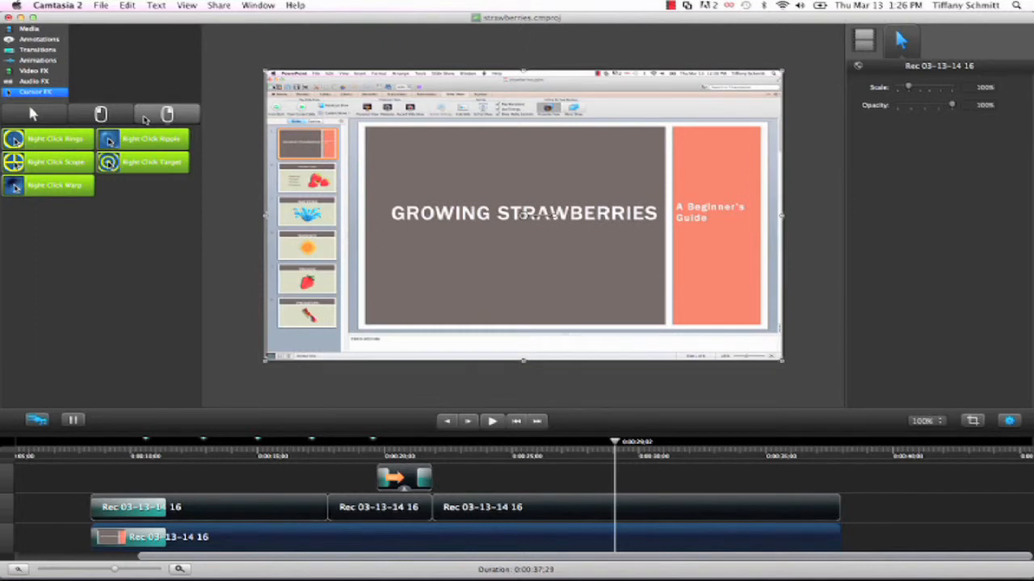
{"action": "left_click", "coordinate": [113, 118]}
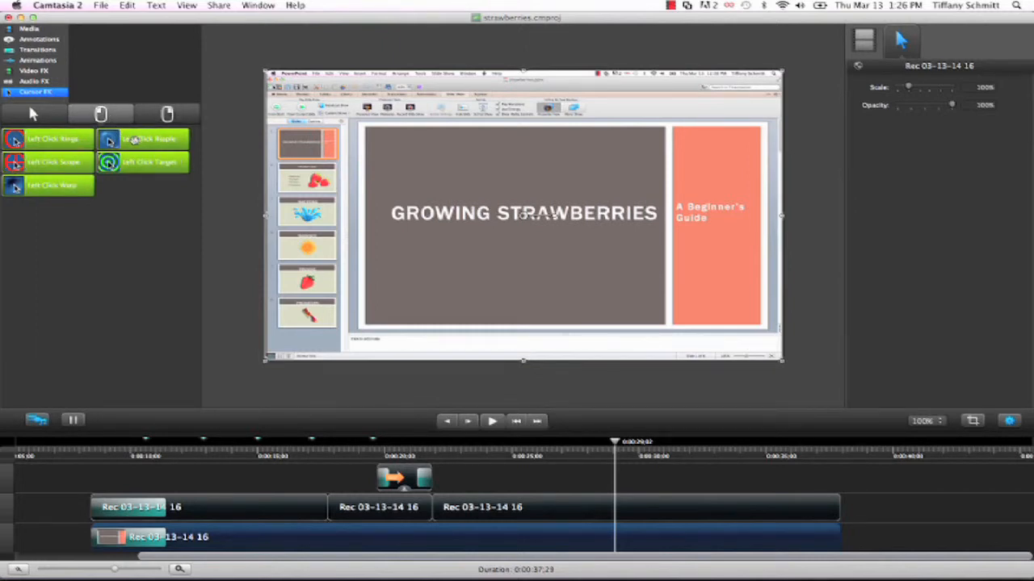
{"action": "left_click_drag", "start_coordinate": [134, 139], "coordinate": [613, 538]}
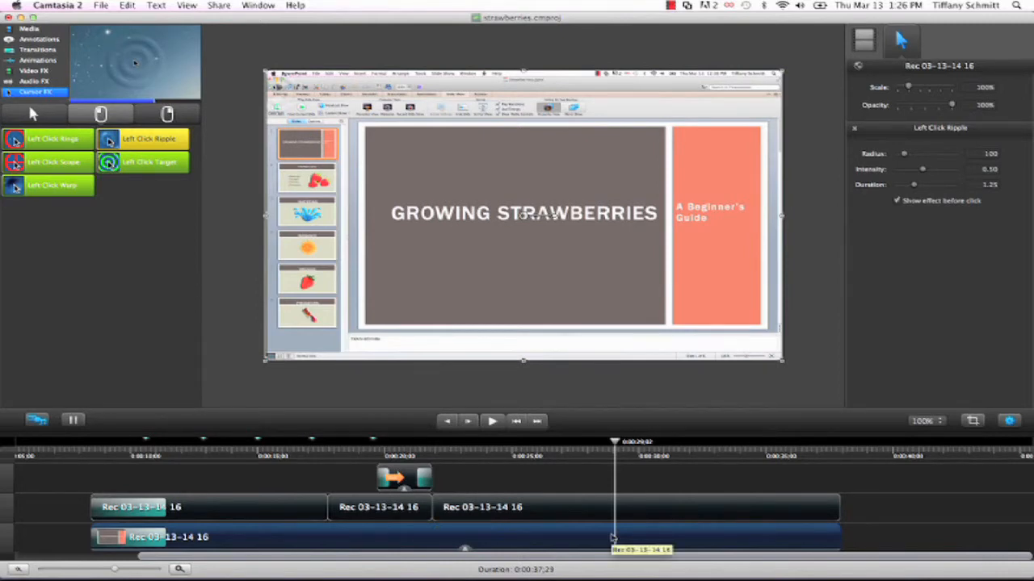
{"action": "key", "text": "space"}
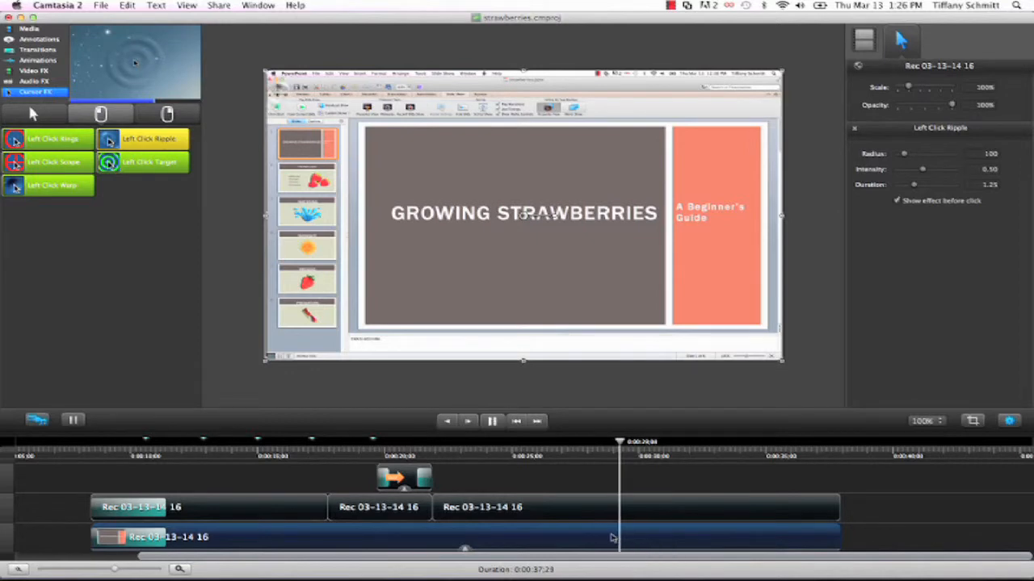
{"action": "key", "text": "space"}
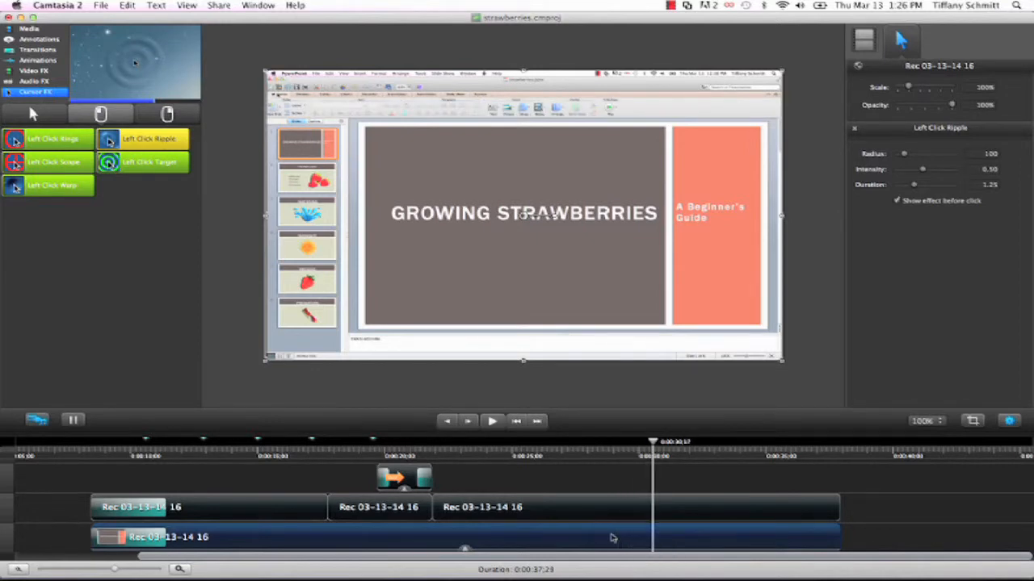
{"action": "left_click", "coordinate": [598, 457]}
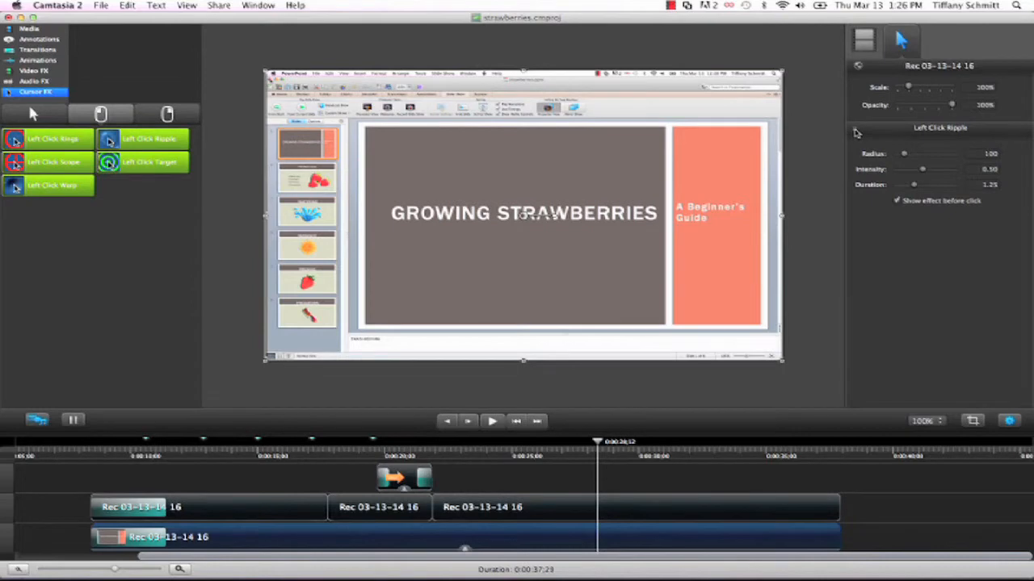
{"action": "left_click", "coordinate": [857, 132]}
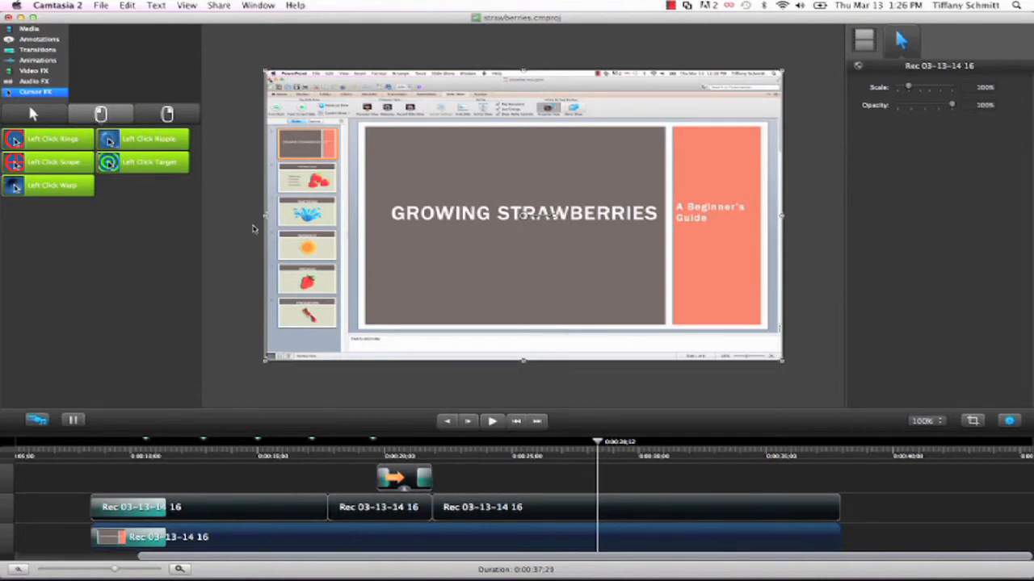
- Apply the Left Click Rings cursor effect to the video clip and play the section from about 0:00:28 to preview it
{"action": "left_click_drag", "start_coordinate": [57, 140], "coordinate": [589, 540]}
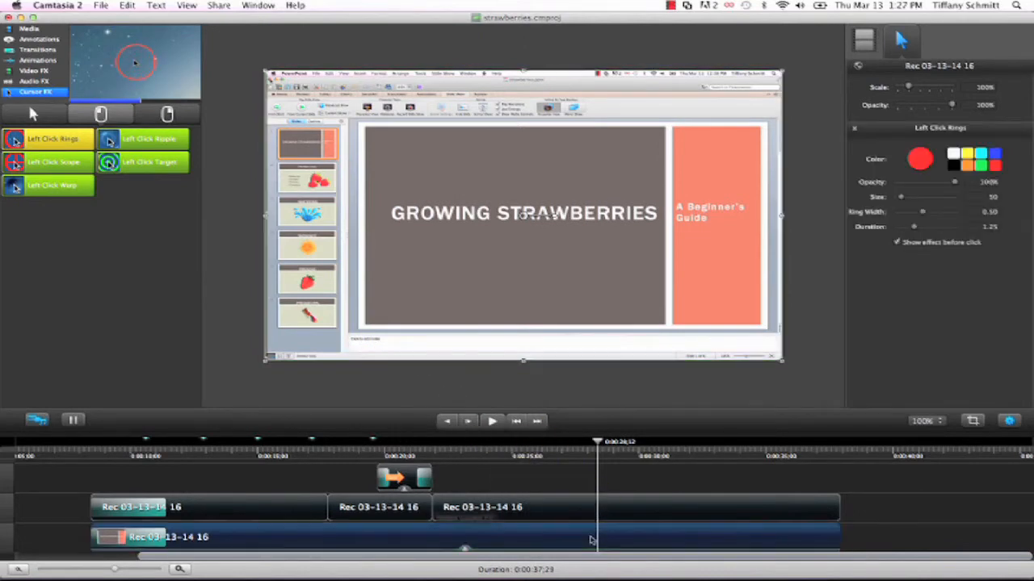
{"action": "key", "text": "space"}
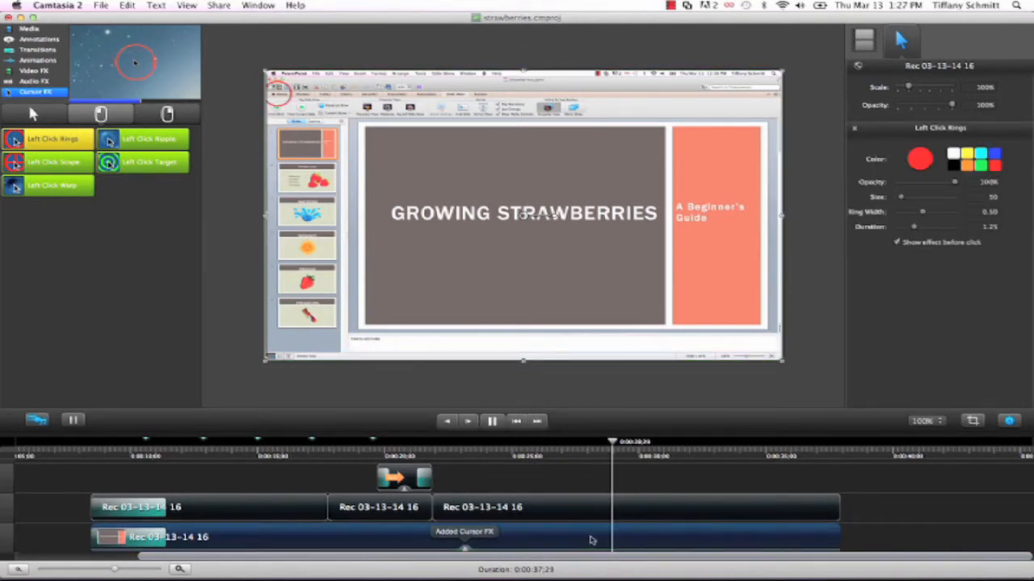
{"action": "key", "text": "space"}
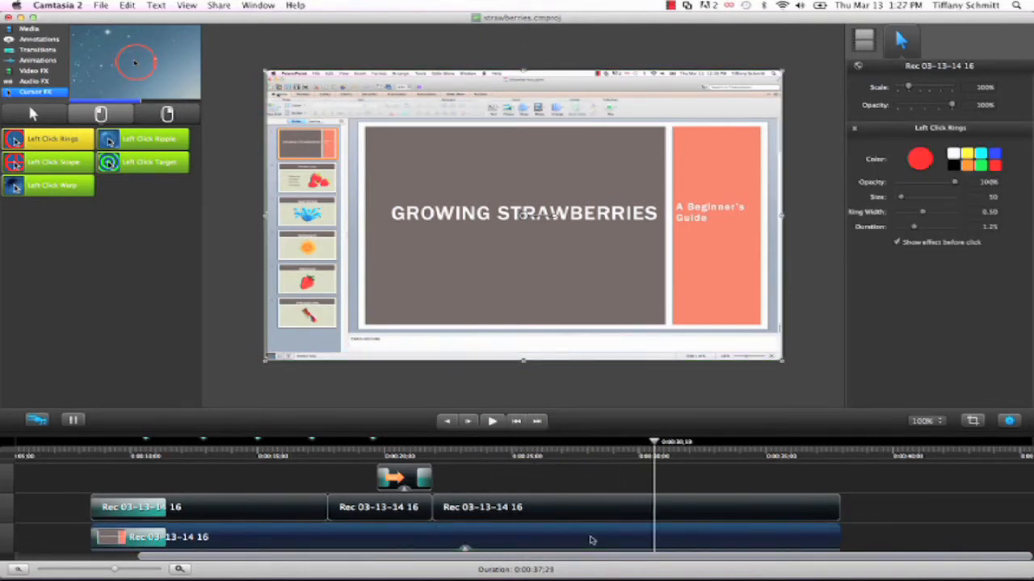
- Show the frame at 0:00:29;02 and set the Left Click Rings effect to size 40, ring width 0.65 and duration 1.73
{"action": "left_click", "coordinate": [587, 456]}
{"action": "left_click_drag", "start_coordinate": [587, 457], "coordinate": [616, 452]}
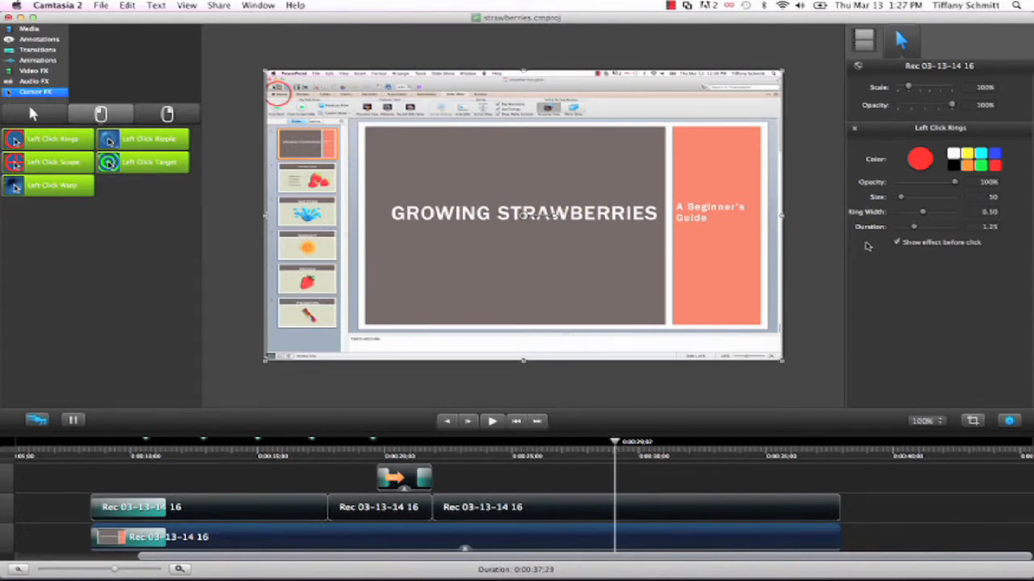
{"action": "mouse_move", "coordinate": [954, 184]}
{"action": "left_mouse_down"}
{"action": "mouse_move", "coordinate": [906, 191]}
{"action": "mouse_move", "coordinate": [969, 191]}
{"action": "left_mouse_up"}
{"action": "left_click", "coordinate": [907, 198]}
{"action": "left_click_drag", "start_coordinate": [907, 199], "coordinate": [921, 230]}
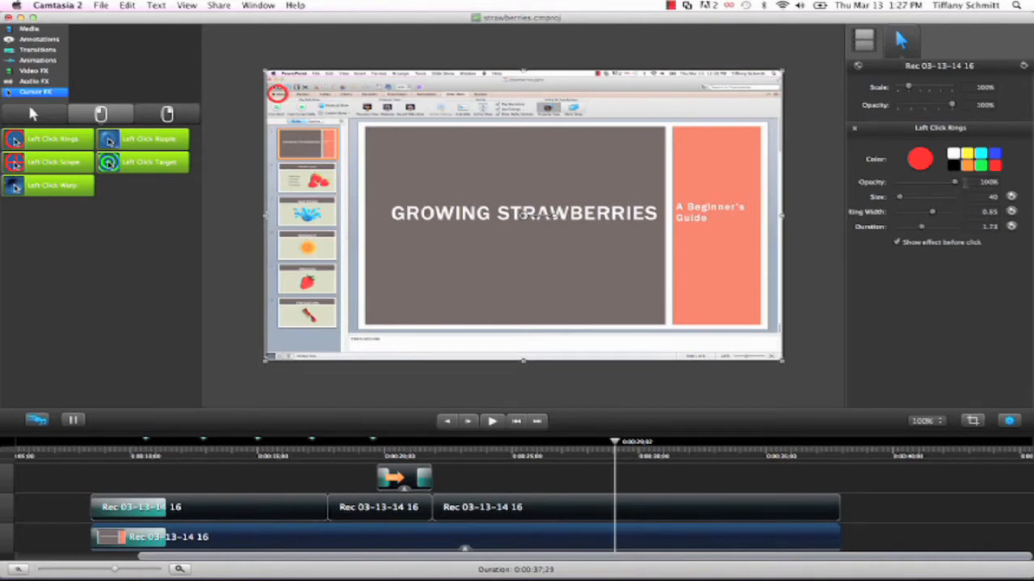
- Try orange as the color of the Left Click Rings effect
{"action": "left_click", "coordinate": [967, 167]}
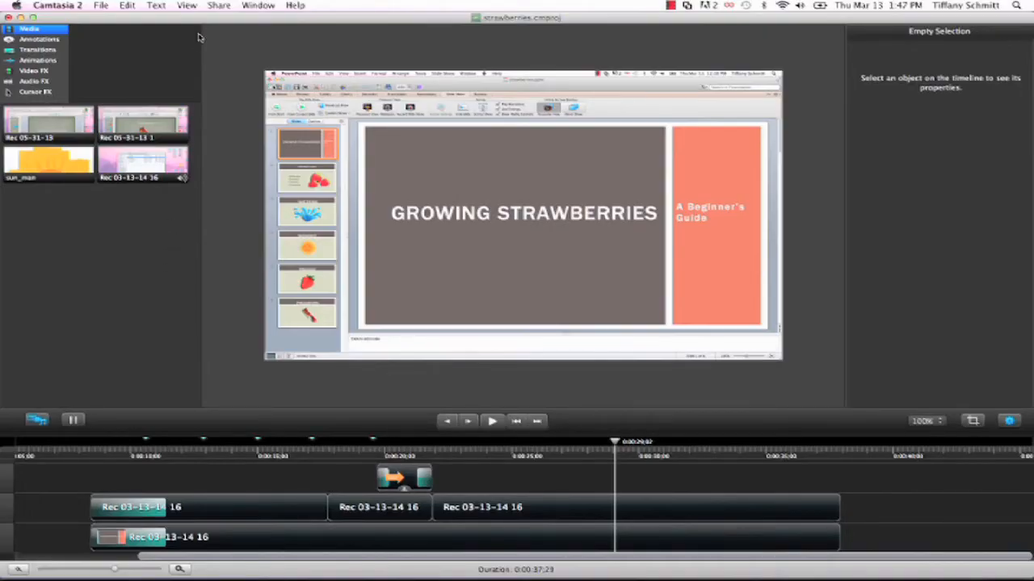
- Start an advanced export of the project, naming the file strawberries3 and choosing the Desktop as its destination
{"action": "left_click", "coordinate": [219, 6]}
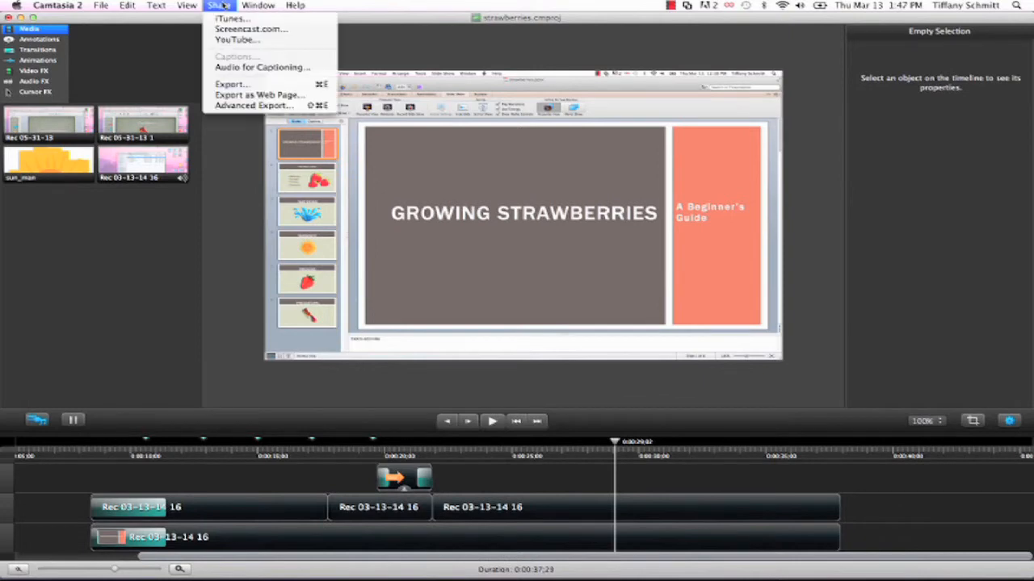
{"action": "left_click", "coordinate": [247, 106]}
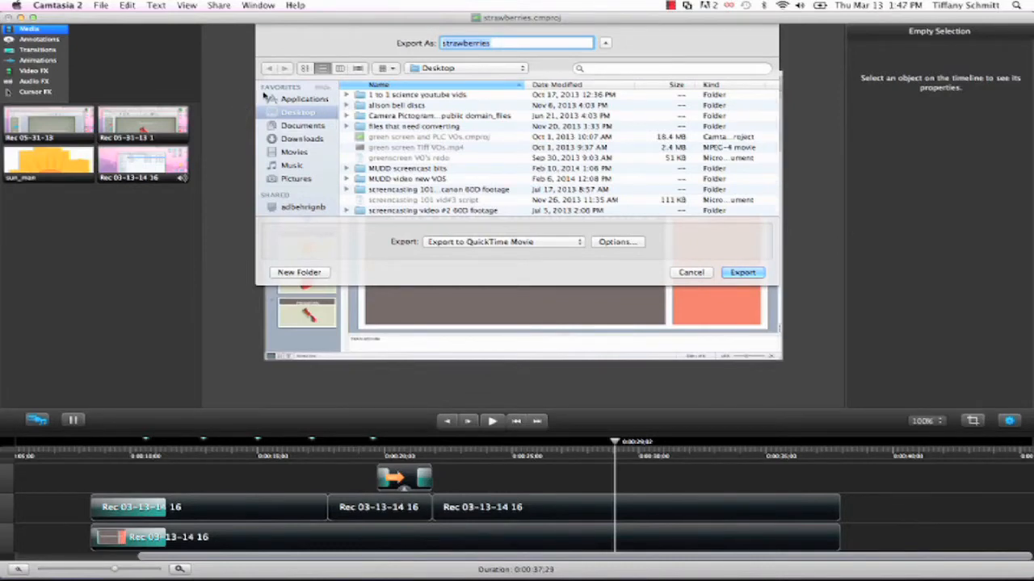
{"action": "left_click", "coordinate": [493, 43]}
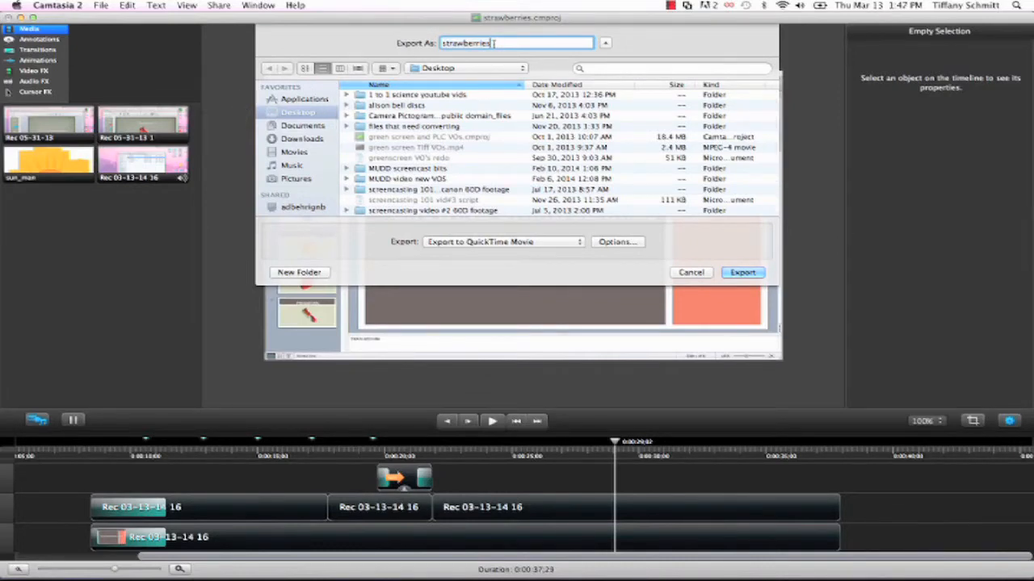
{"action": "type", "text": "3"}
{"action": "left_click", "coordinate": [312, 124]}
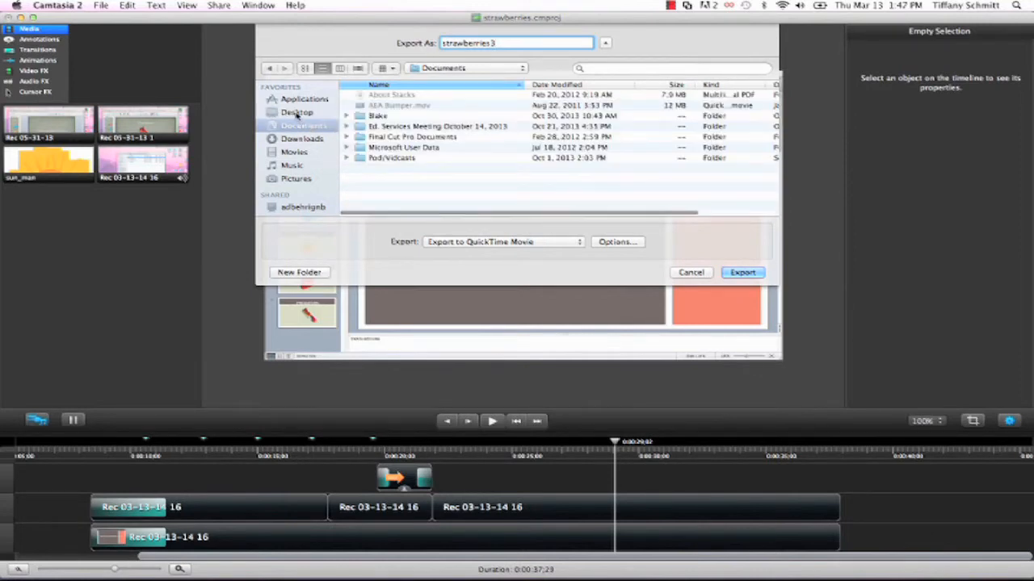
{"action": "left_click", "coordinate": [297, 114]}
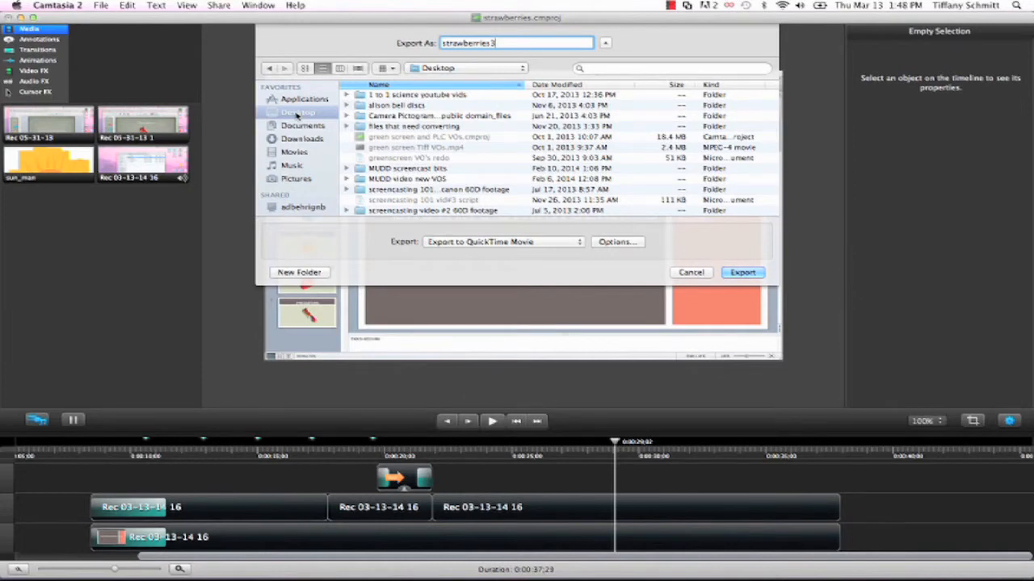
- In the movie export options, keep H.264 as the video compression type and set the compressor quality to High
{"action": "left_click", "coordinate": [613, 241]}
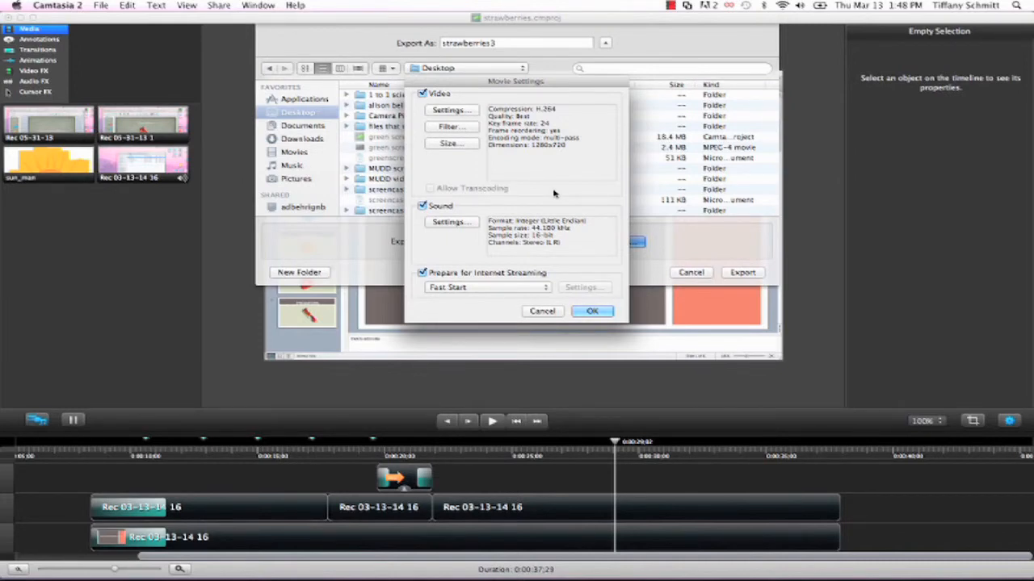
{"action": "left_click", "coordinate": [450, 111]}
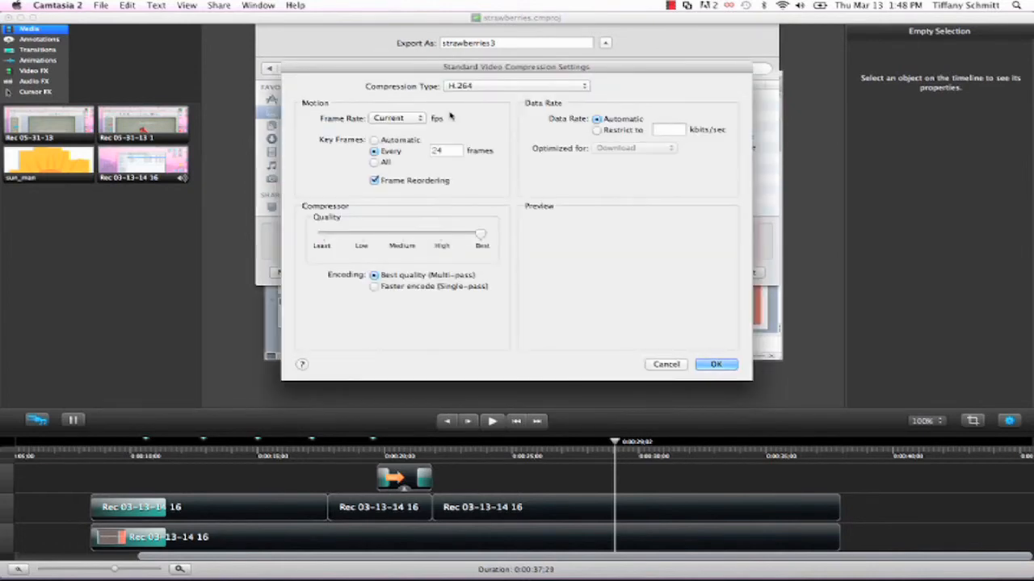
{"action": "left_click", "coordinate": [469, 90]}
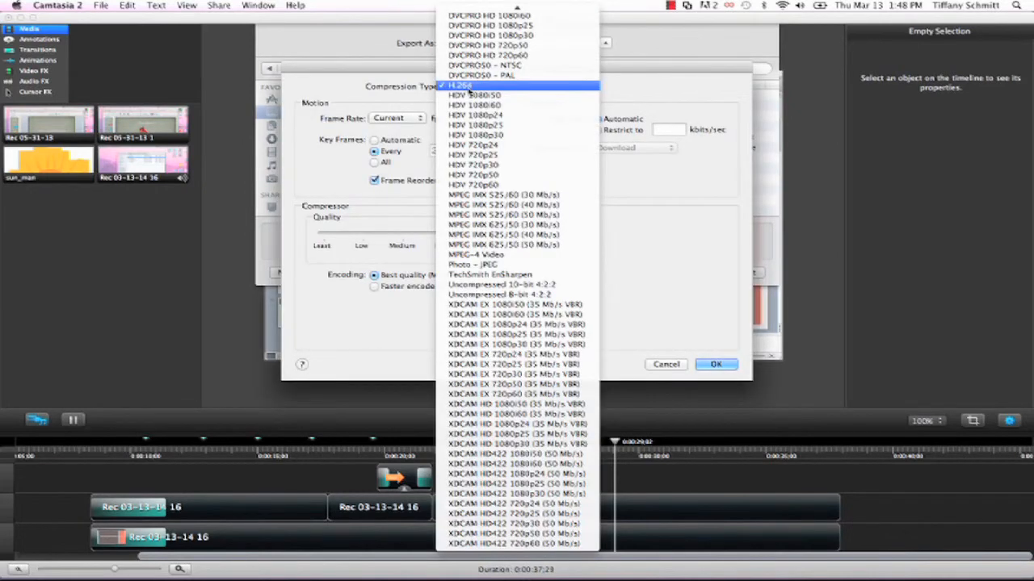
{"action": "left_click", "coordinate": [469, 90]}
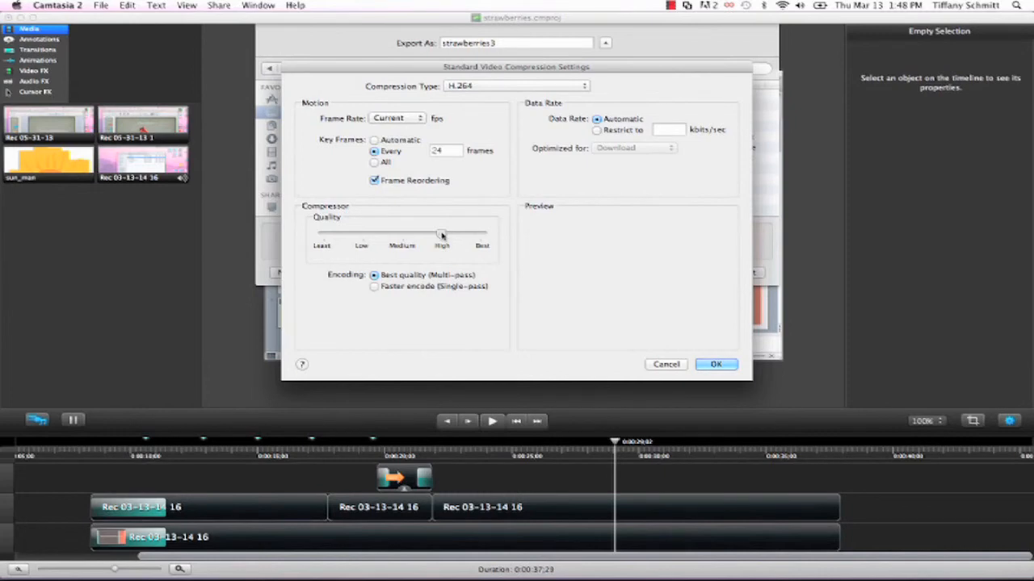
{"action": "left_click_drag", "start_coordinate": [441, 235], "coordinate": [479, 235]}
{"action": "left_click", "coordinate": [439, 235]}
{"action": "left_click", "coordinate": [714, 365]}
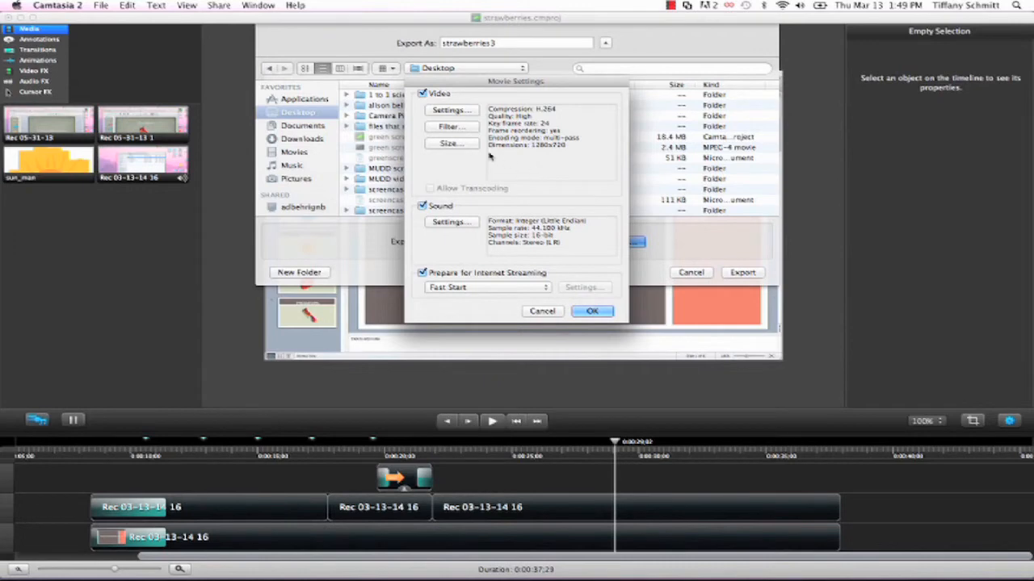
- Keep the export dimensions at 1280 x 720 HD, accept the movie settings and export the video
{"action": "left_click", "coordinate": [451, 143]}
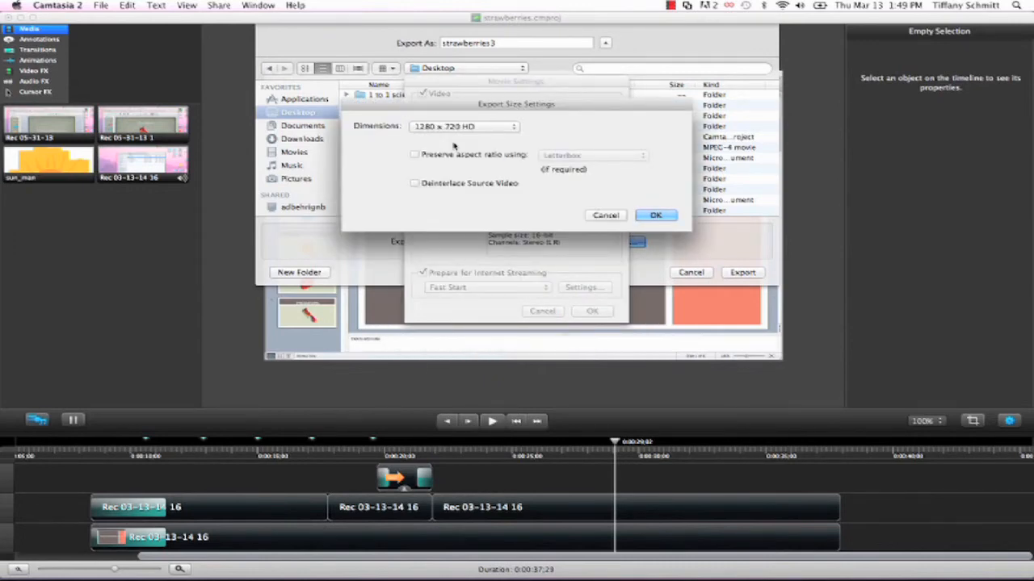
{"action": "left_click", "coordinate": [441, 127]}
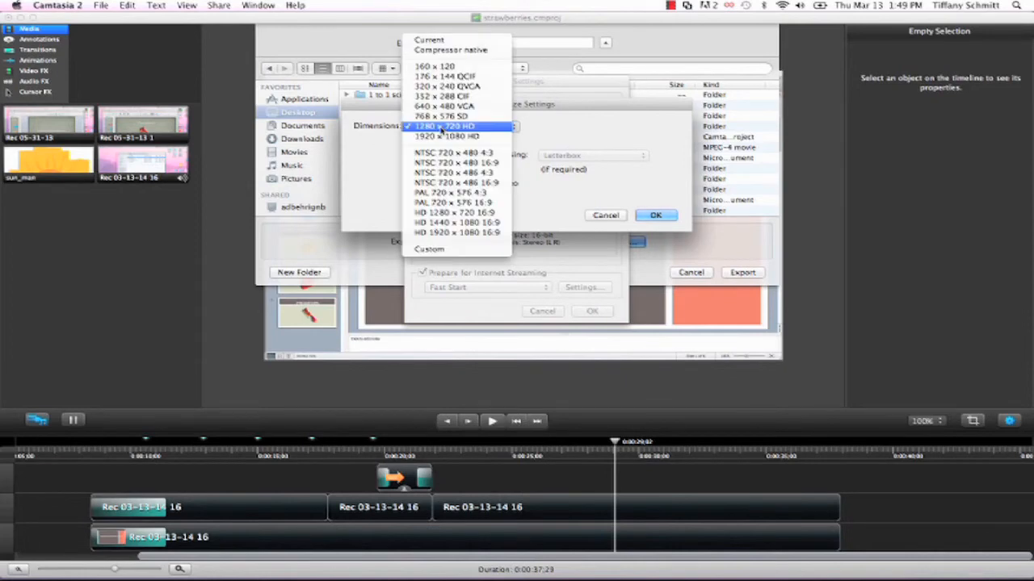
{"action": "left_click", "coordinate": [441, 128]}
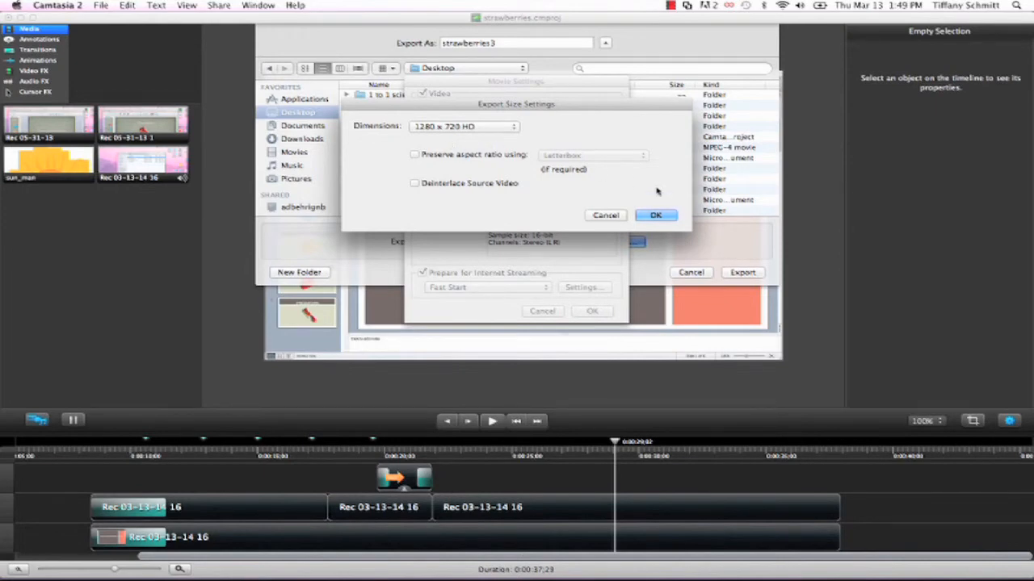
{"action": "left_click", "coordinate": [655, 215]}
{"action": "left_click", "coordinate": [604, 311]}
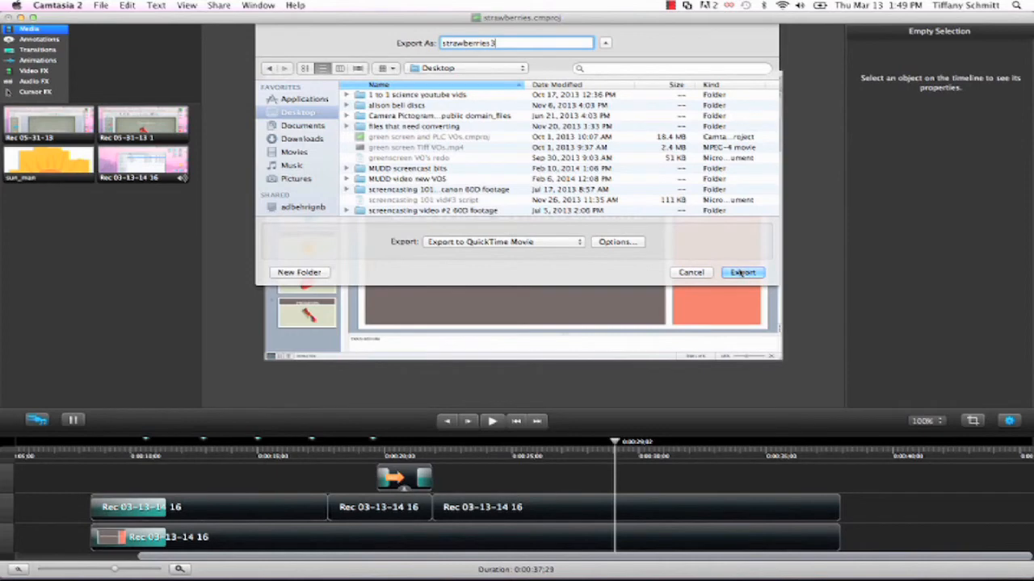
{"action": "left_click", "coordinate": [742, 273]}
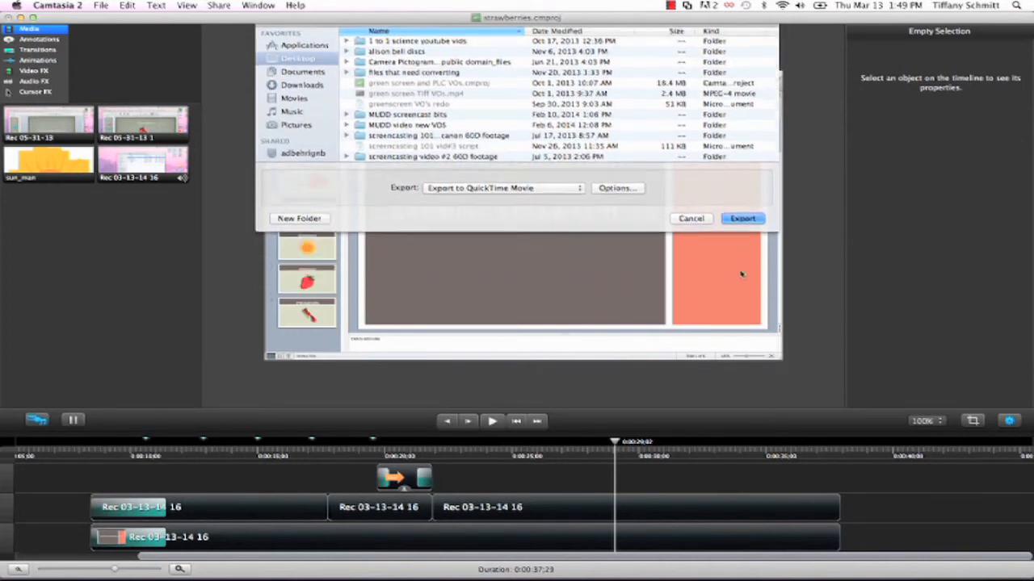